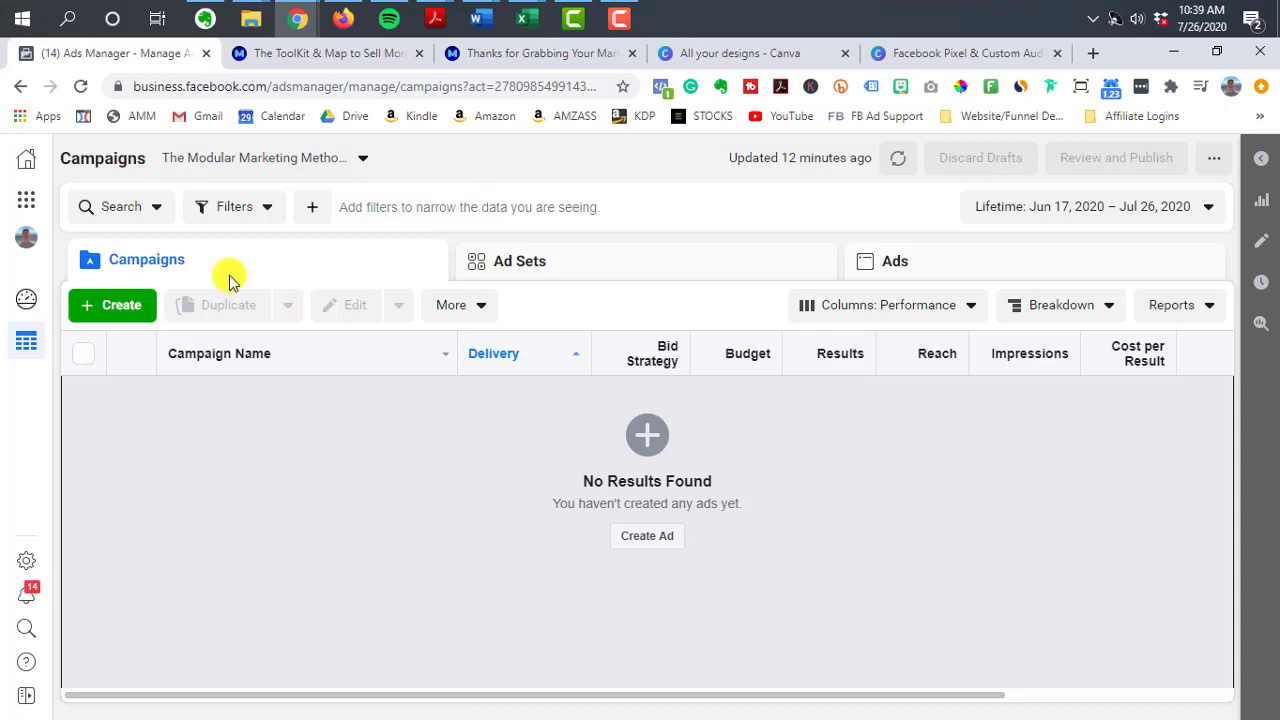
- Open the Audiences page and start creating a Custom Audience
left_click(38, 205)
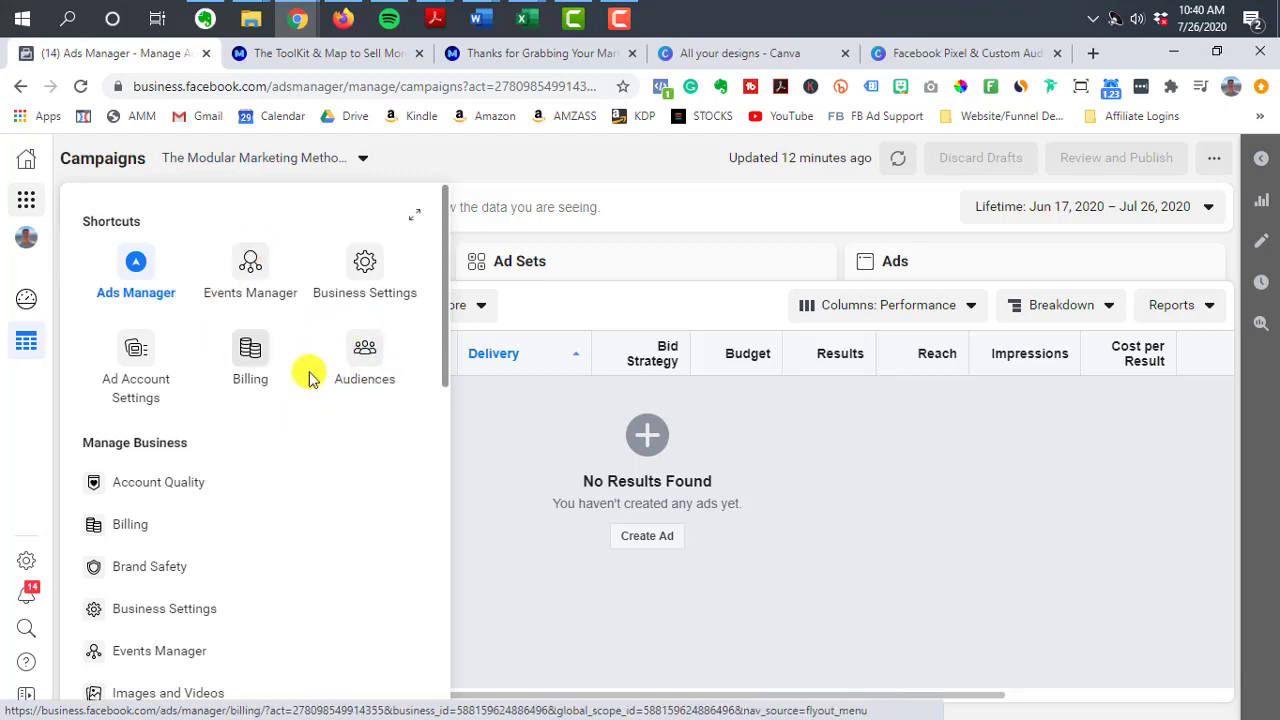
left_click(368, 355)
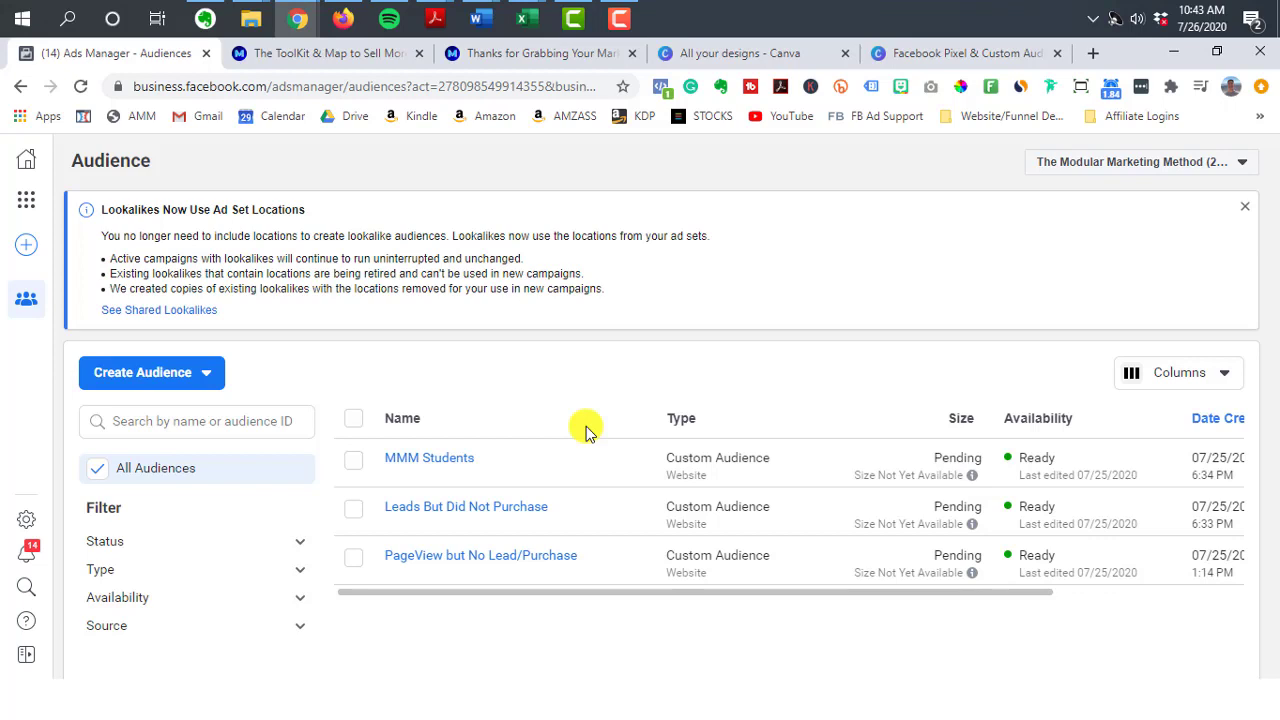
left_click(212, 376)
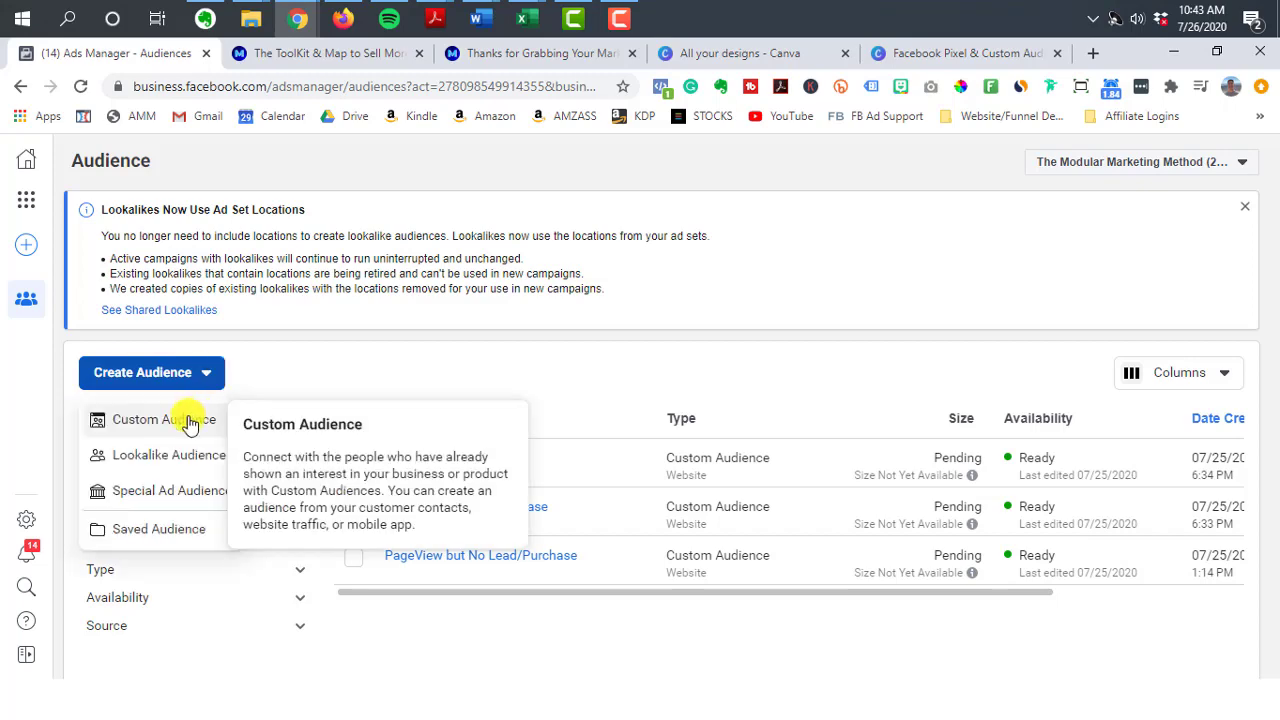
left_click(190, 423)
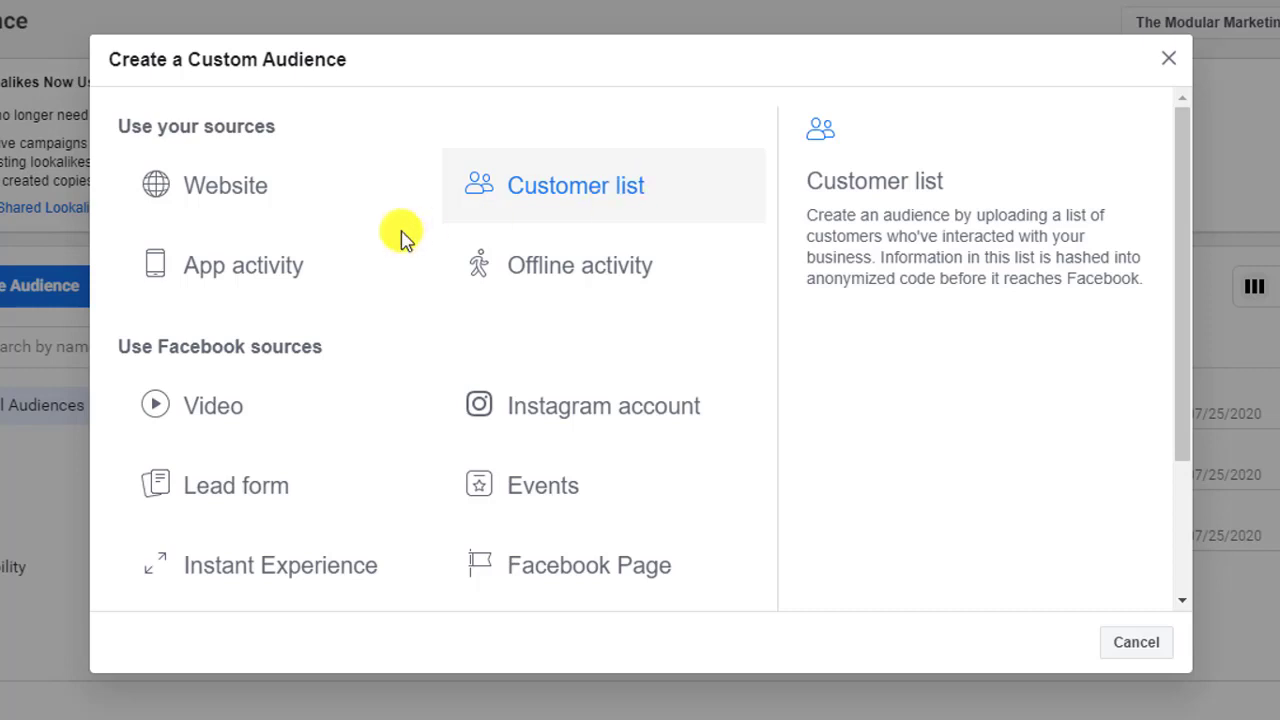
- Choose Website as the source of the custom audience
scroll(385, 250, "down", 1)
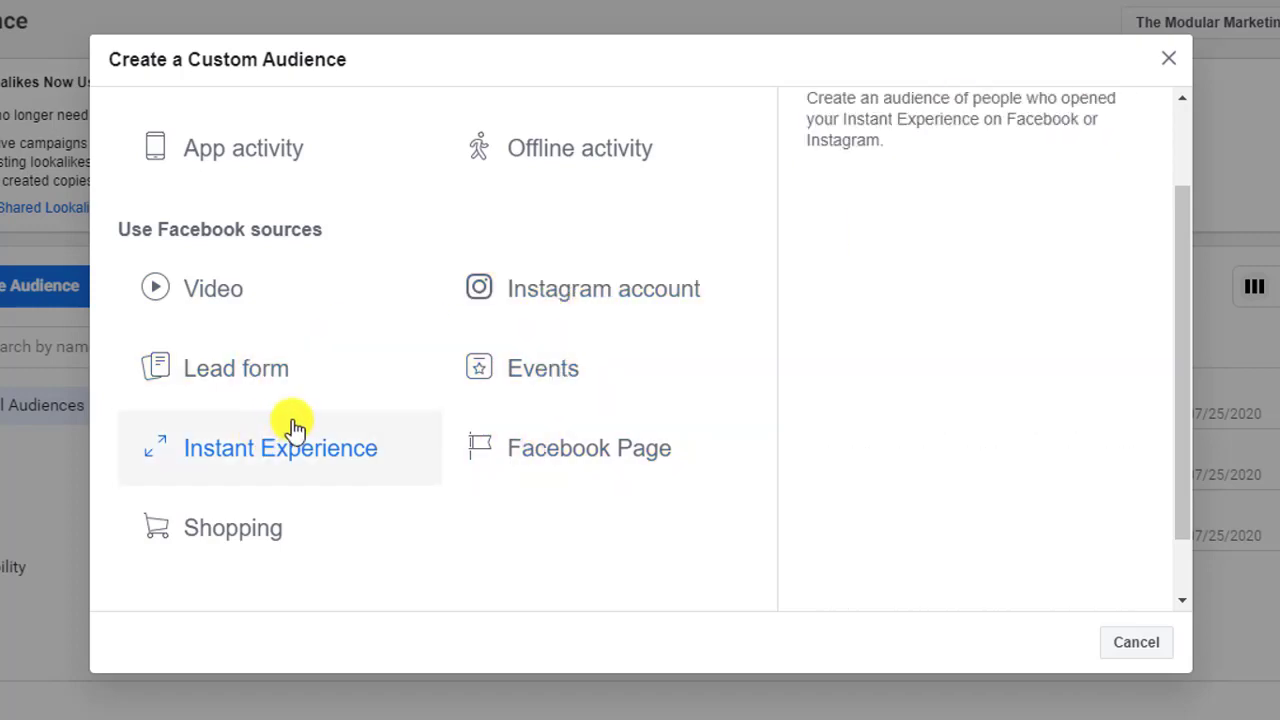
scroll(293, 425, "up", 2)
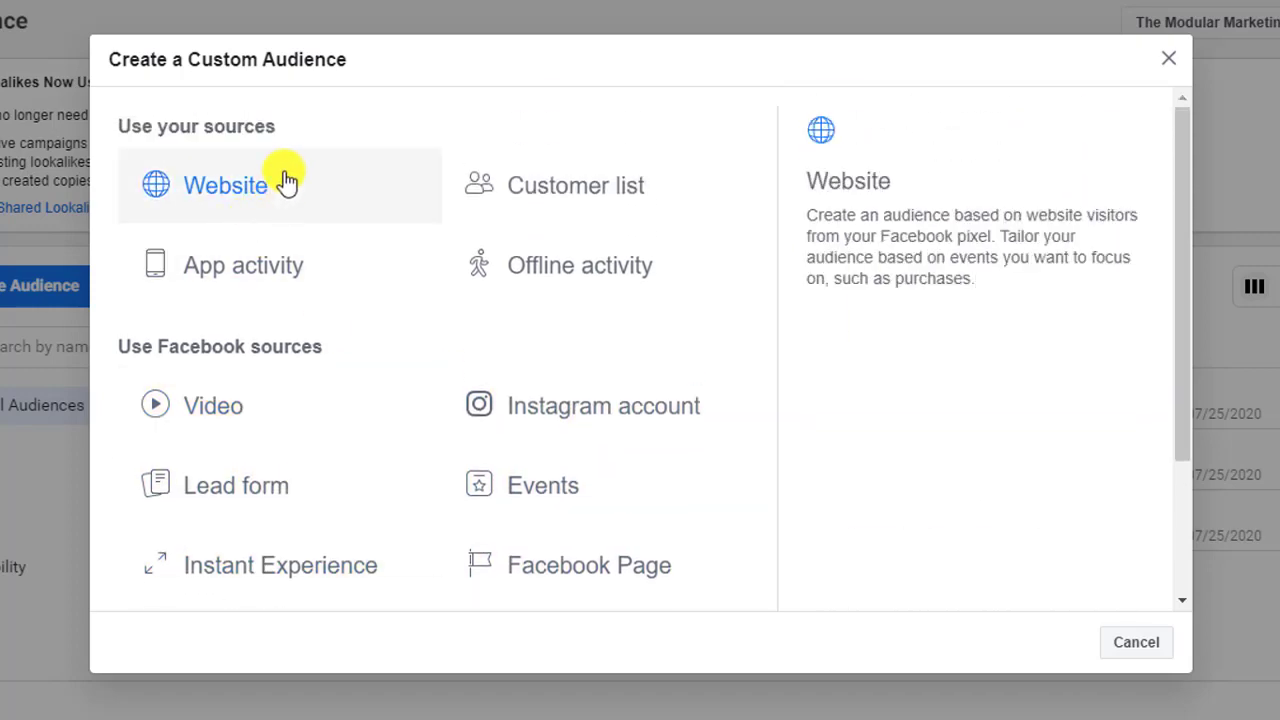
left_click(287, 182)
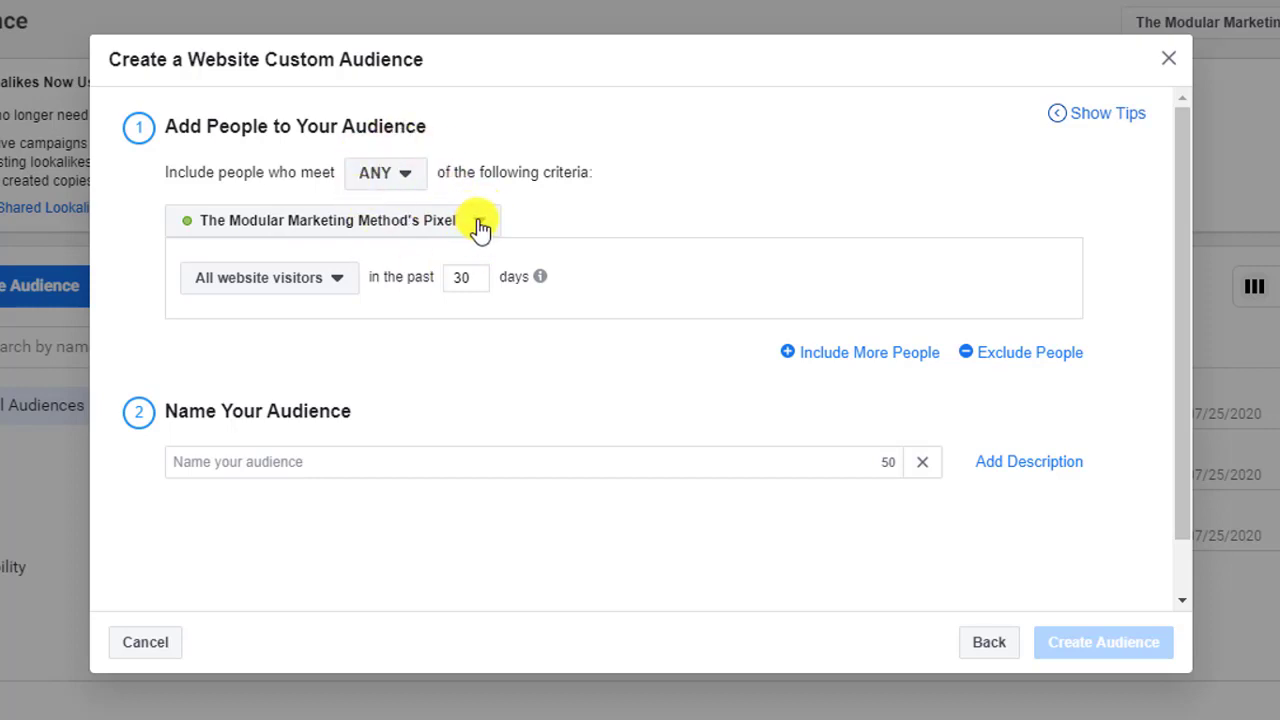
- Set the inclusion criterion to people who visited specific web pages
left_click(343, 283)
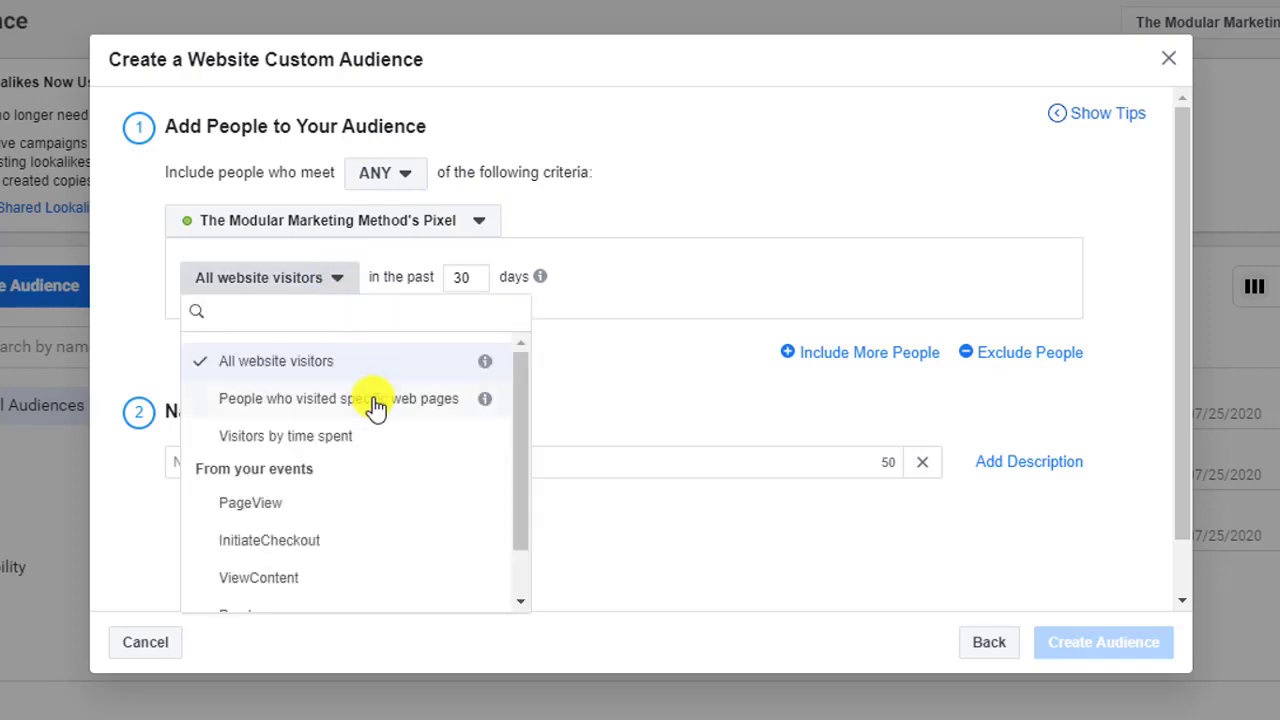
scroll(372, 406, "down", 1)
scroll(374, 408, "up", 1)
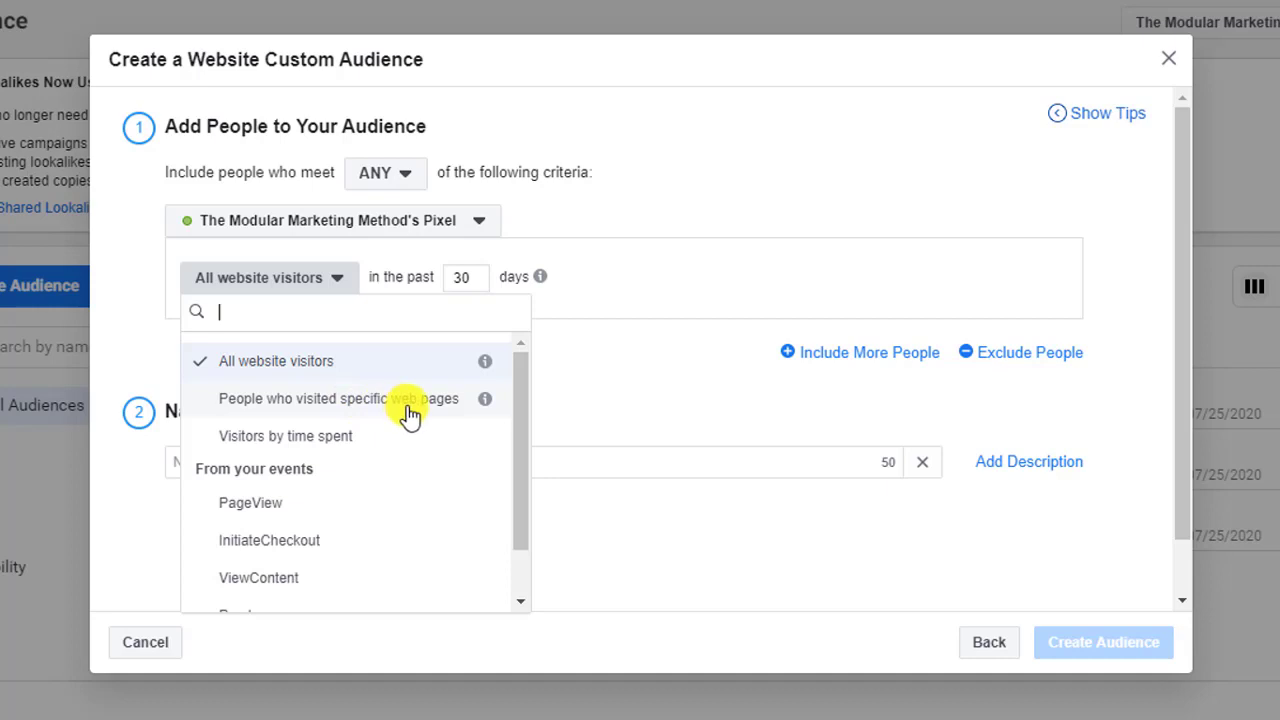
scroll(410, 415, "down", 1)
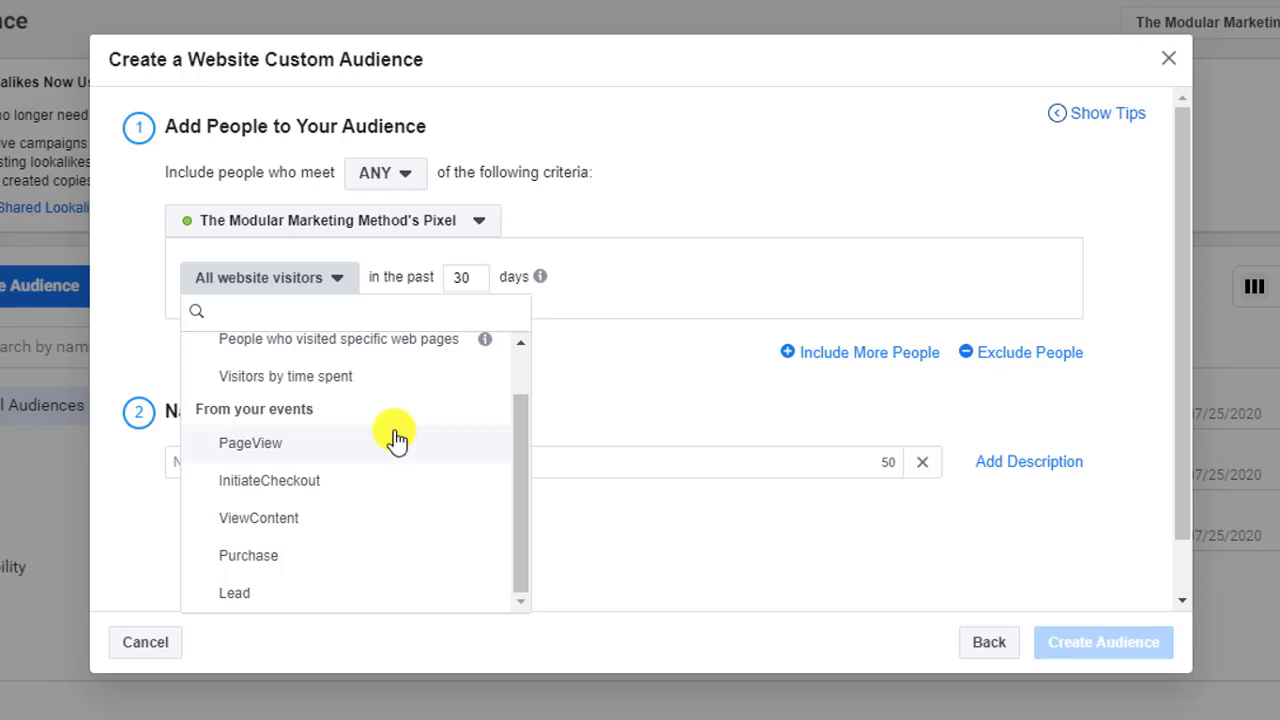
scroll(397, 440, "up", 1)
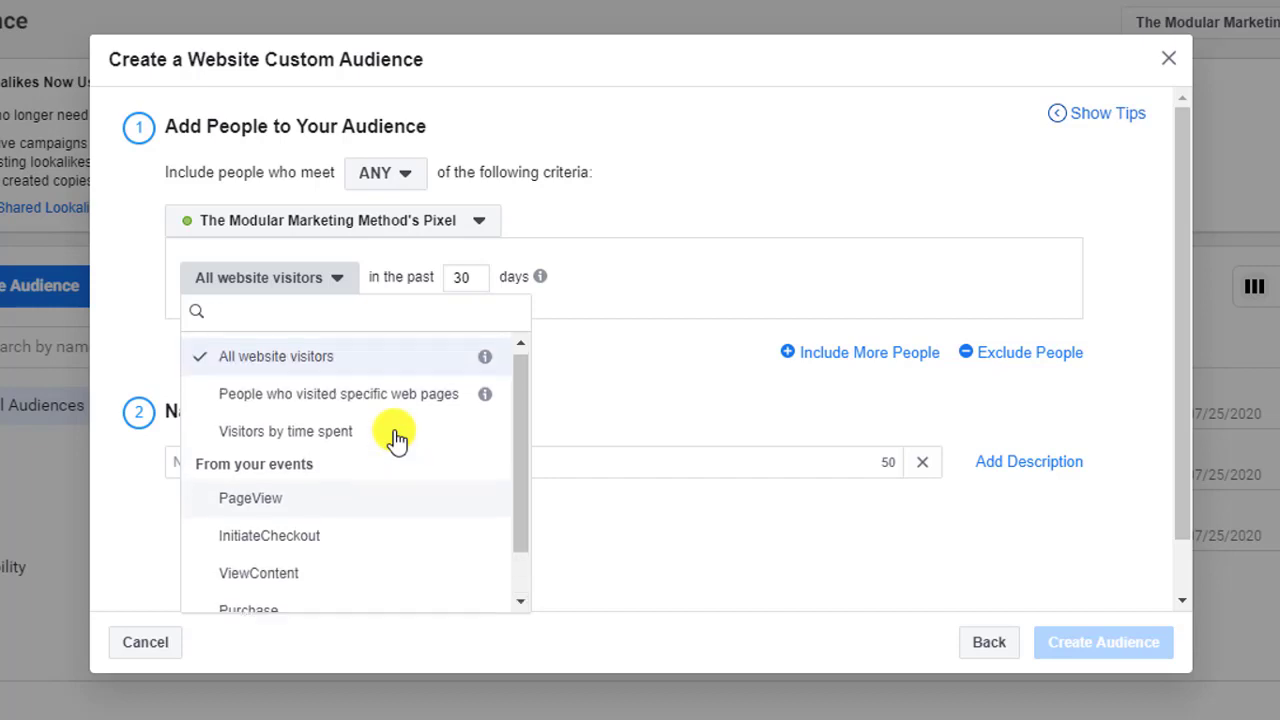
left_click(352, 400)
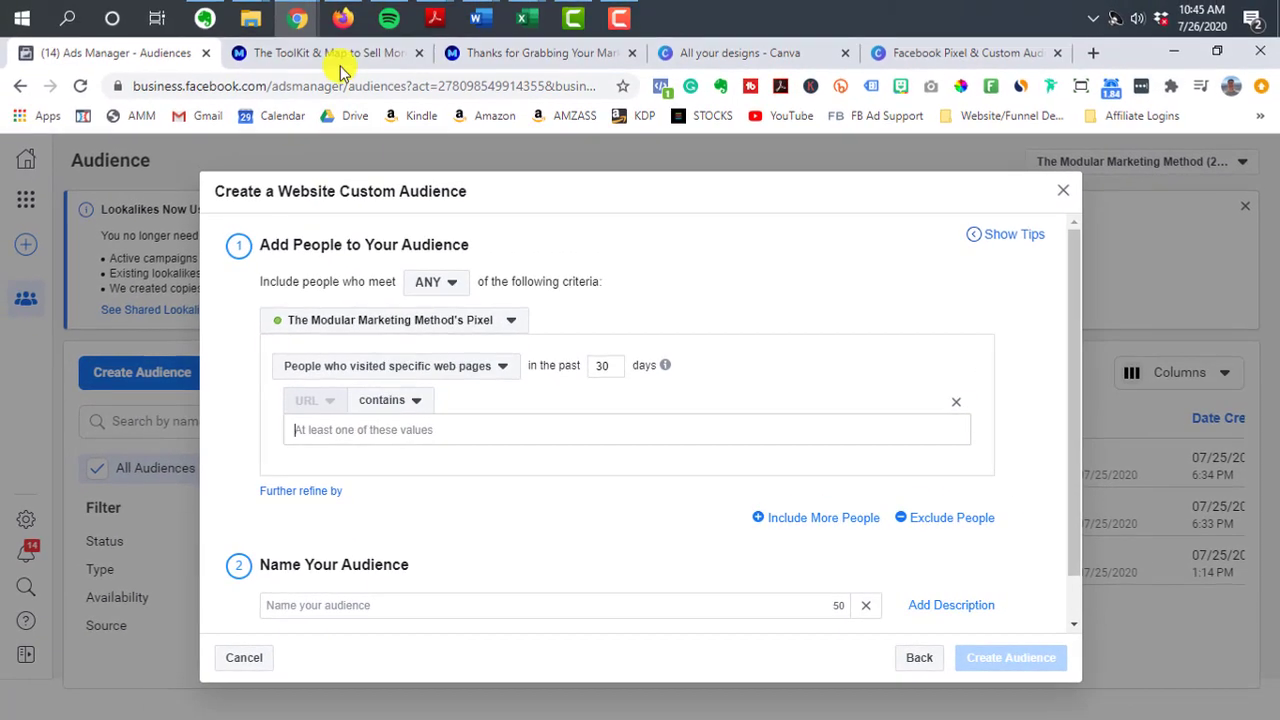
- Copy the opt-in page's address and add themodularmarketingmethod.com/map-toolkit as the included "URL contains" value
left_click(345, 53)
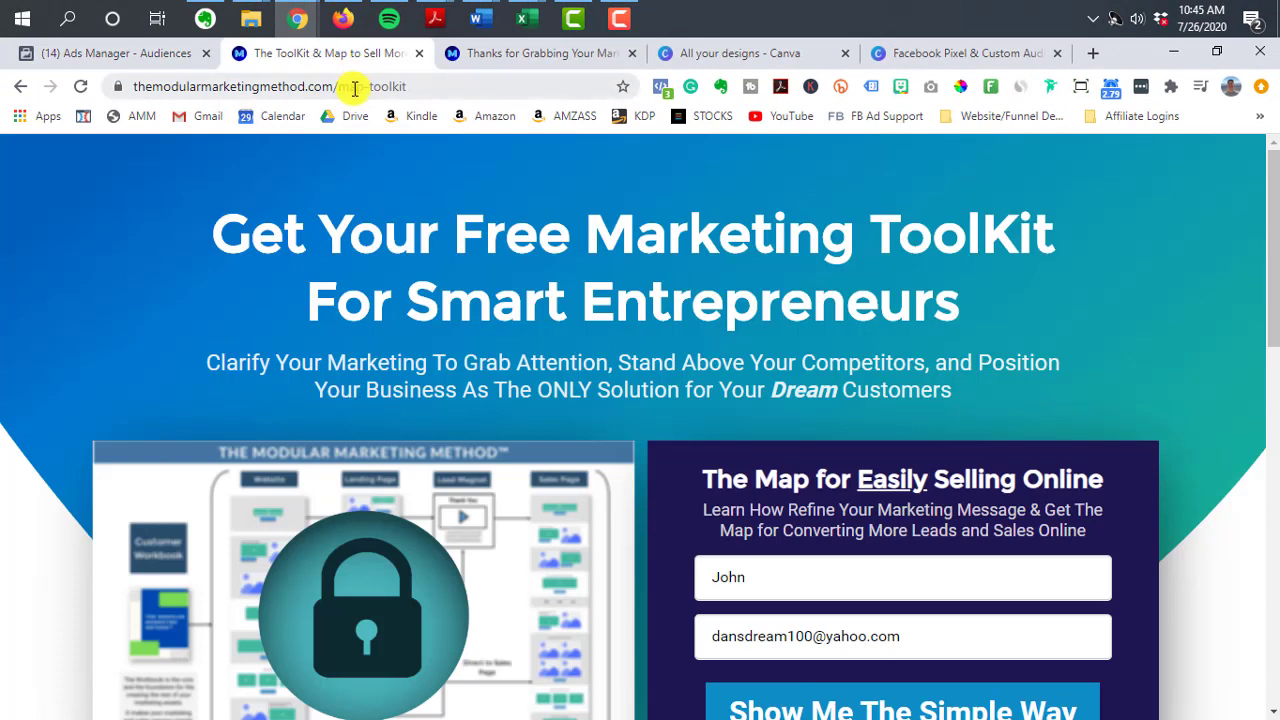
left_click(357, 86)
left_click(357, 86)
left_click_drag(481, 86, 208, 91)
key("ctrl+c")
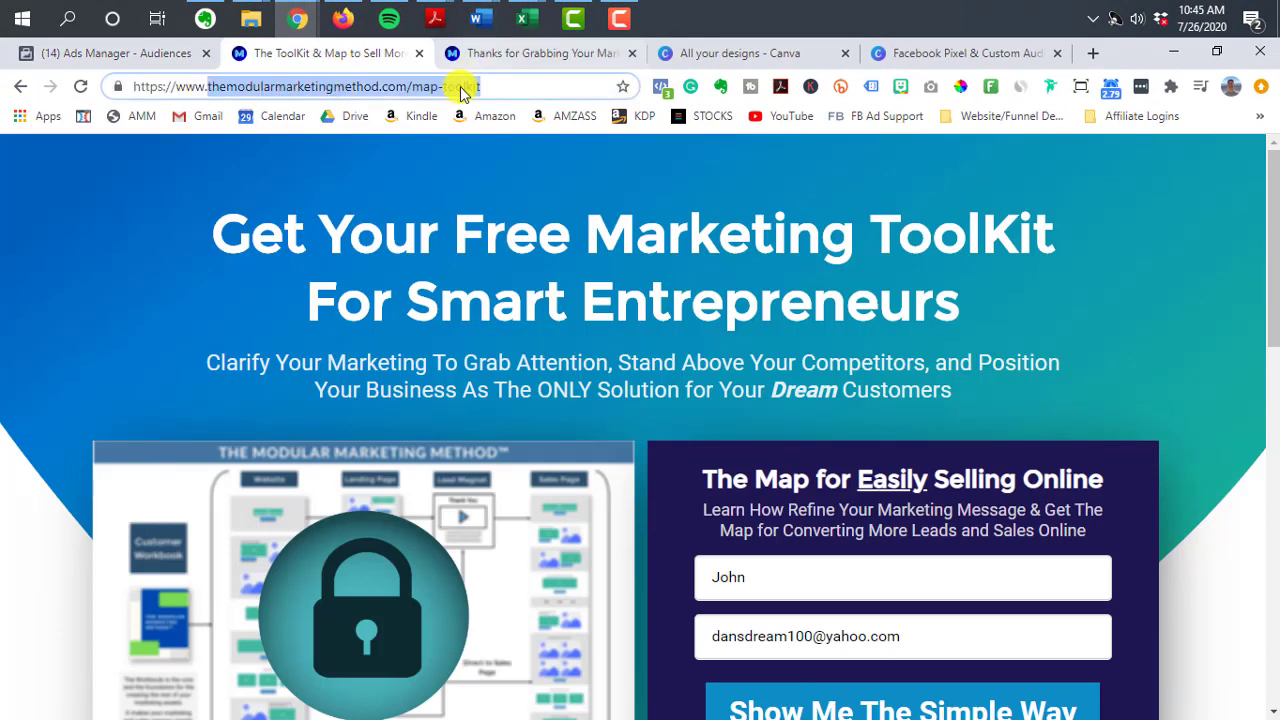
left_click(166, 52)
left_click(321, 404)
key("ctrl+v")
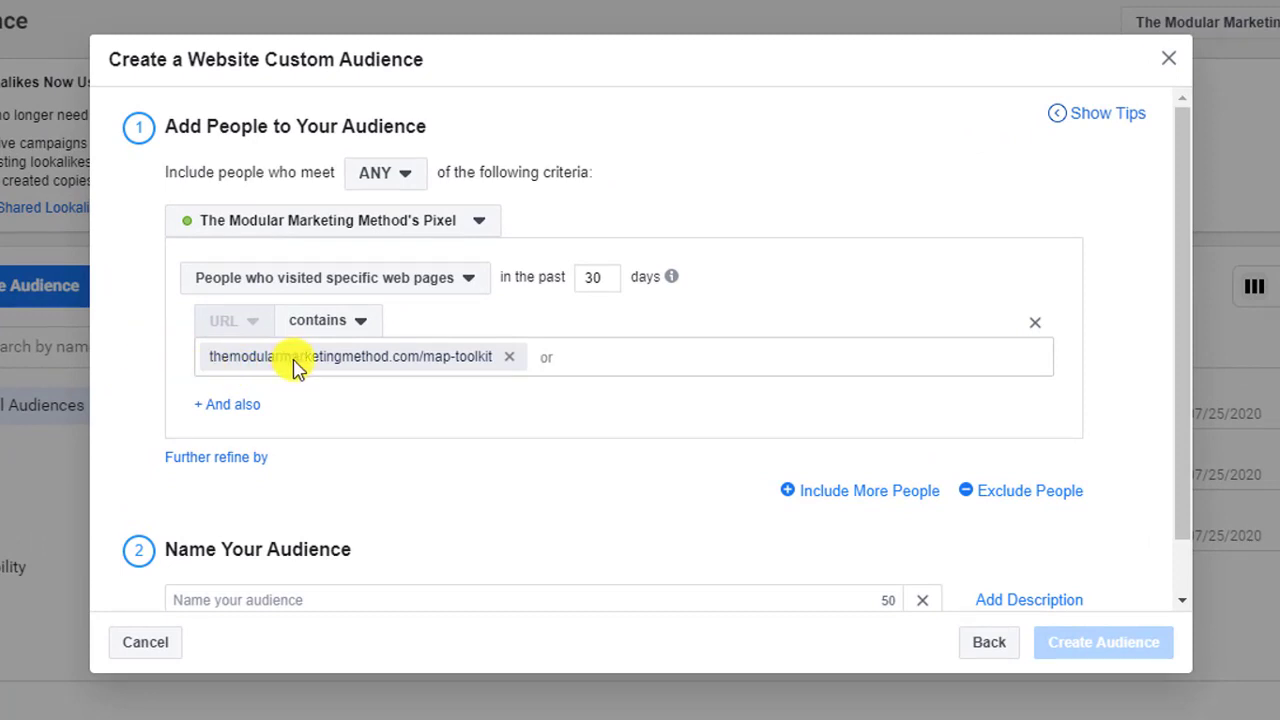
- Add an exclusion rule to the audience and open its list of criteria
scroll(258, 358, "down", 1)
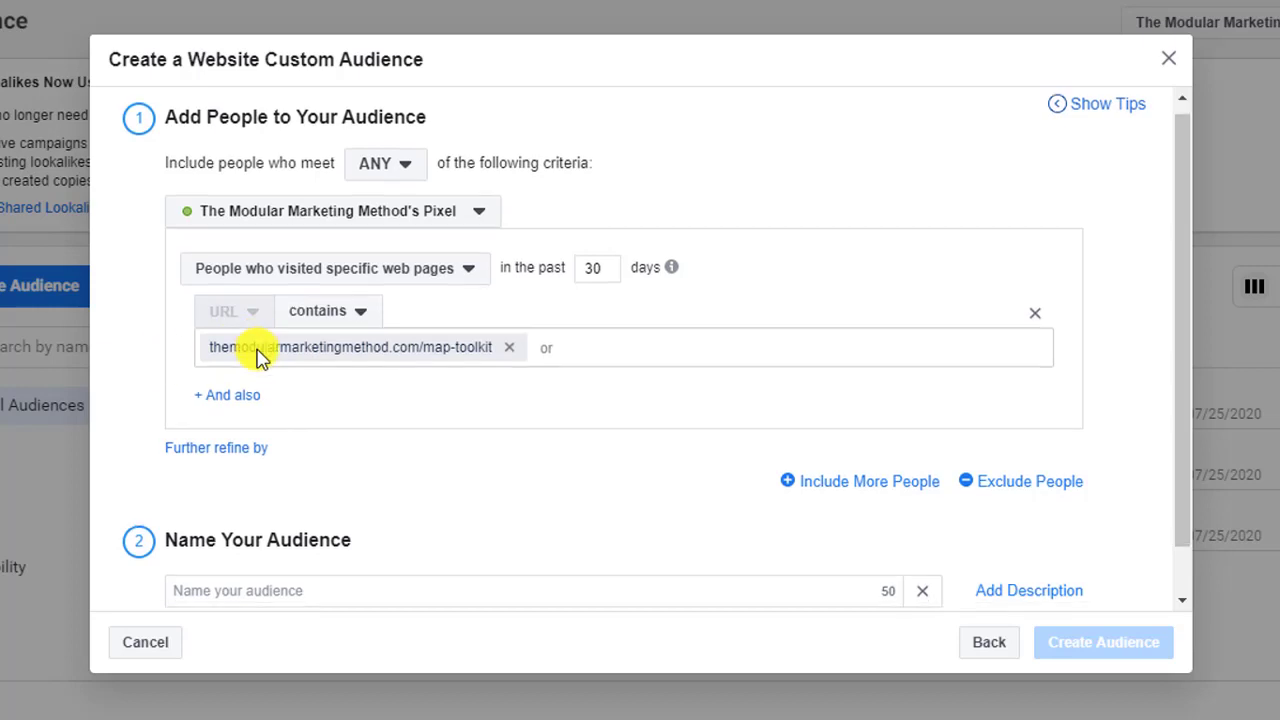
scroll(258, 358, "down", 1)
left_click(995, 432)
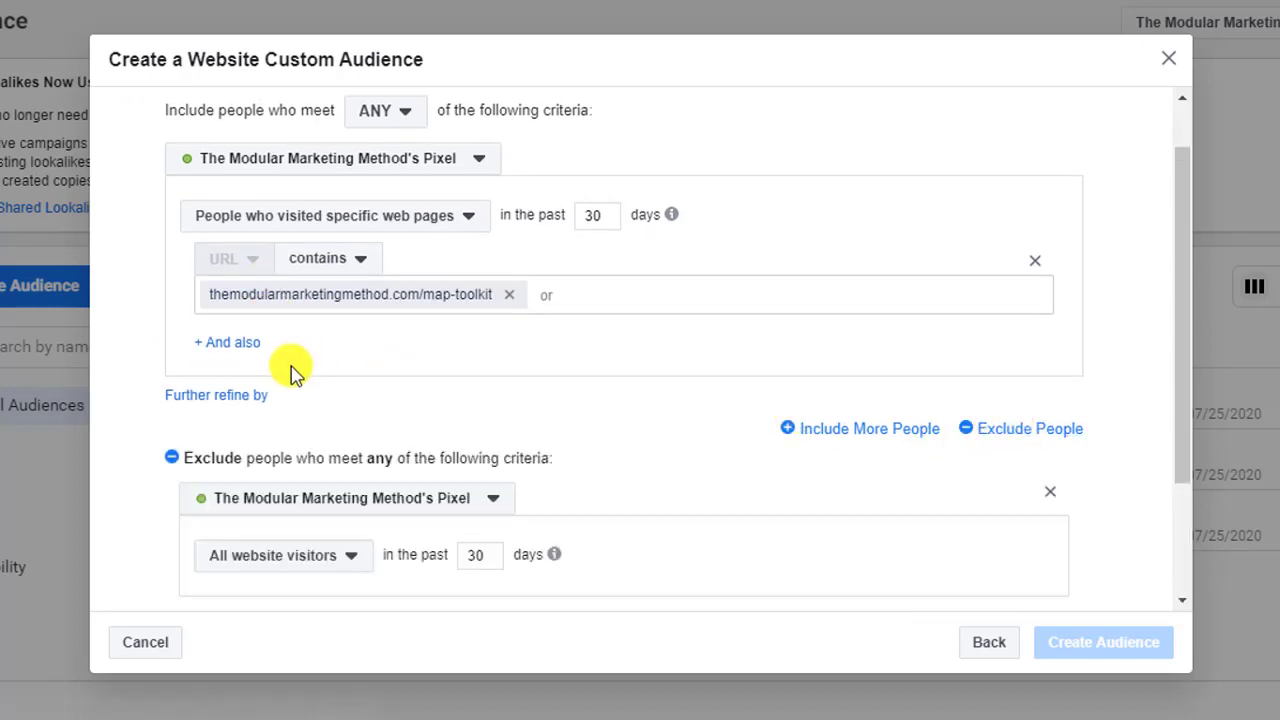
scroll(293, 372, "down", 3)
left_click(329, 397)
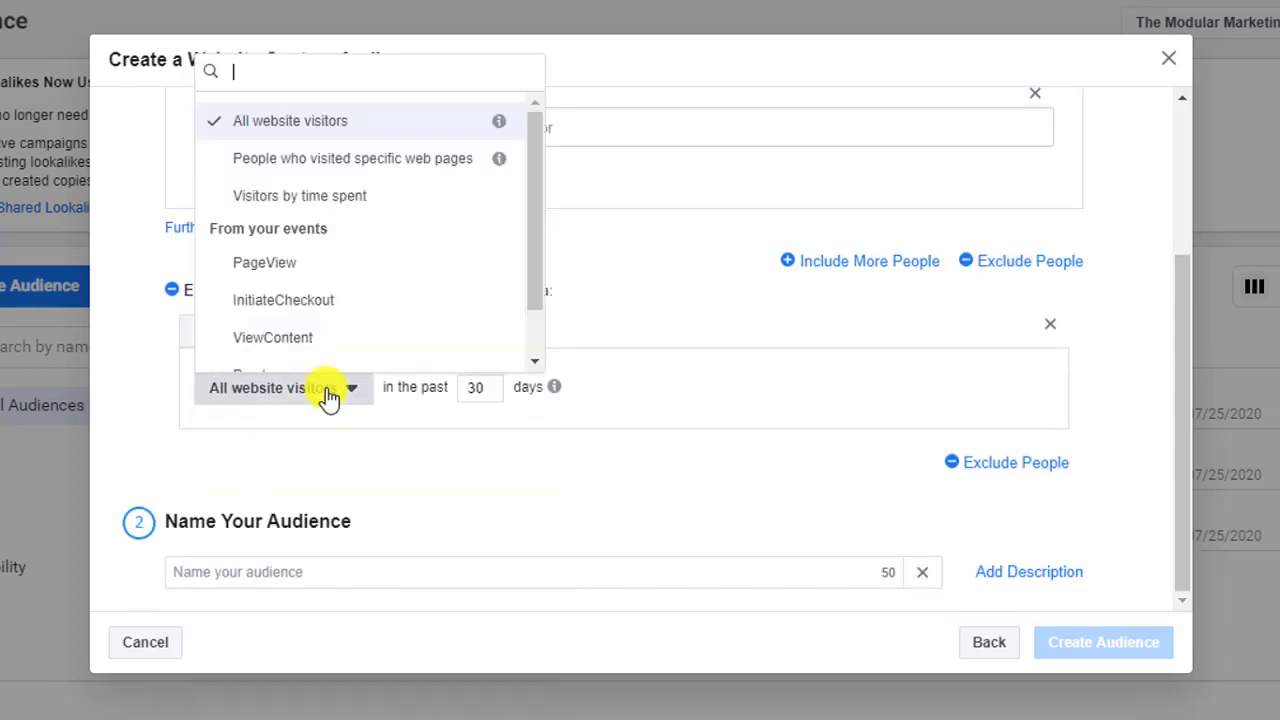
scroll(326, 228, "down", 1)
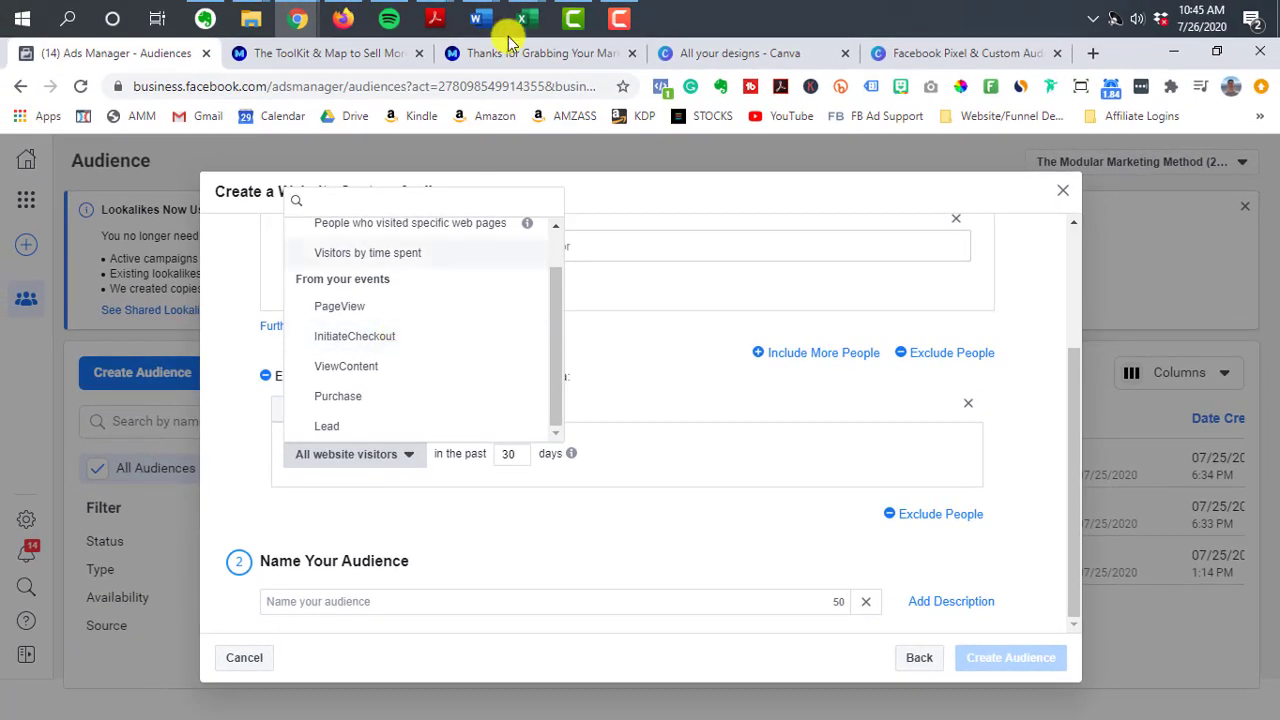
- Examine the toolkit thank-you page's address and the opt-in page that leads to it
left_click(507, 60)
left_click(331, 80)
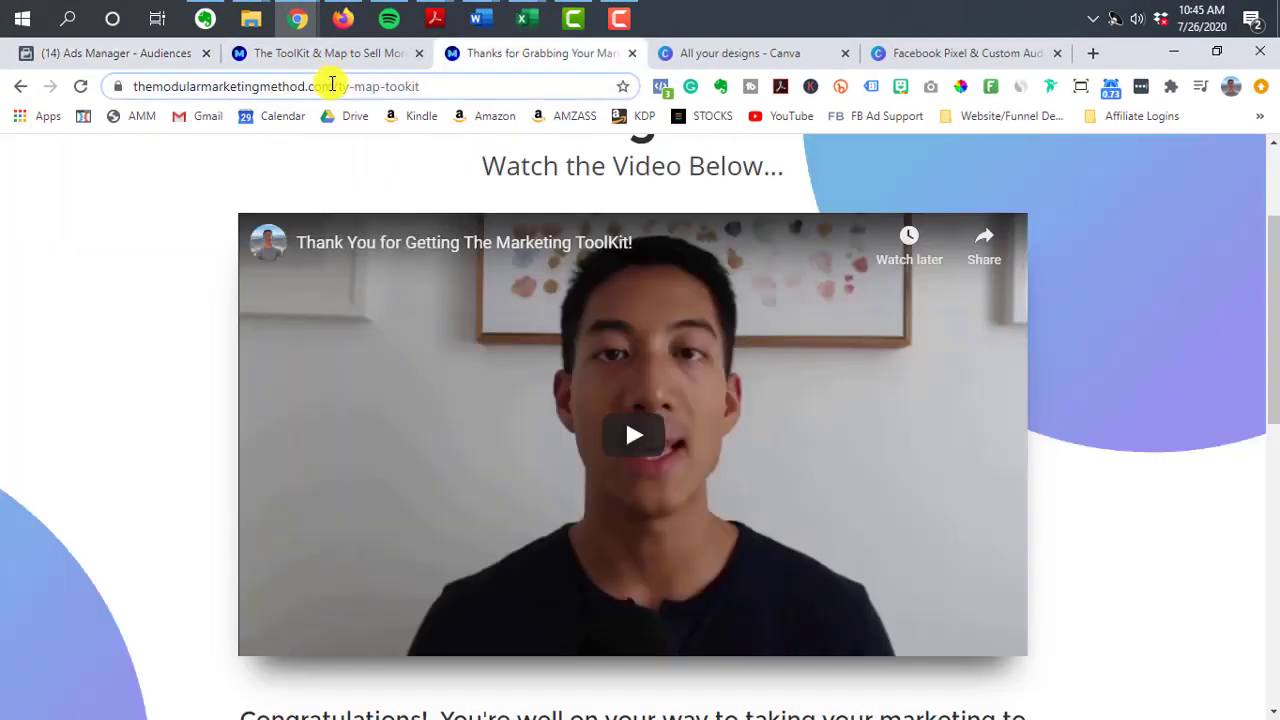
left_click(369, 87)
left_click_drag(508, 86, 206, 87)
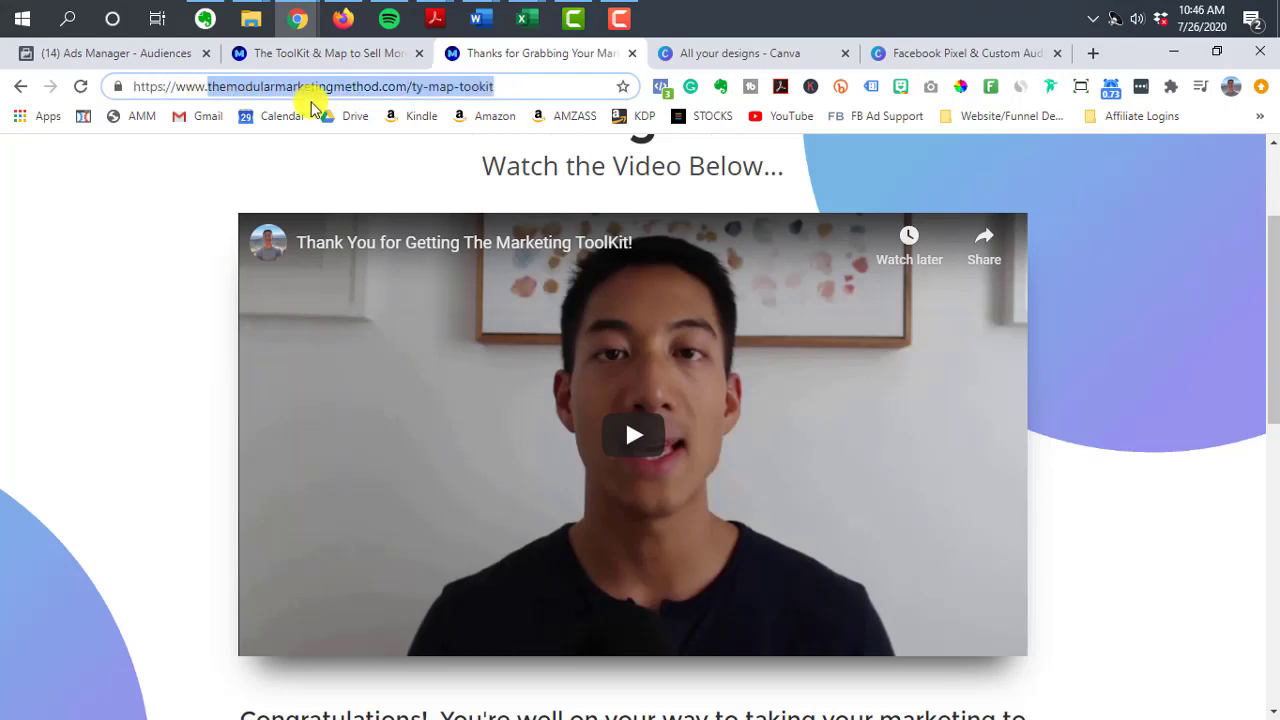
left_click(334, 55)
scroll(480, 457, "down", 3)
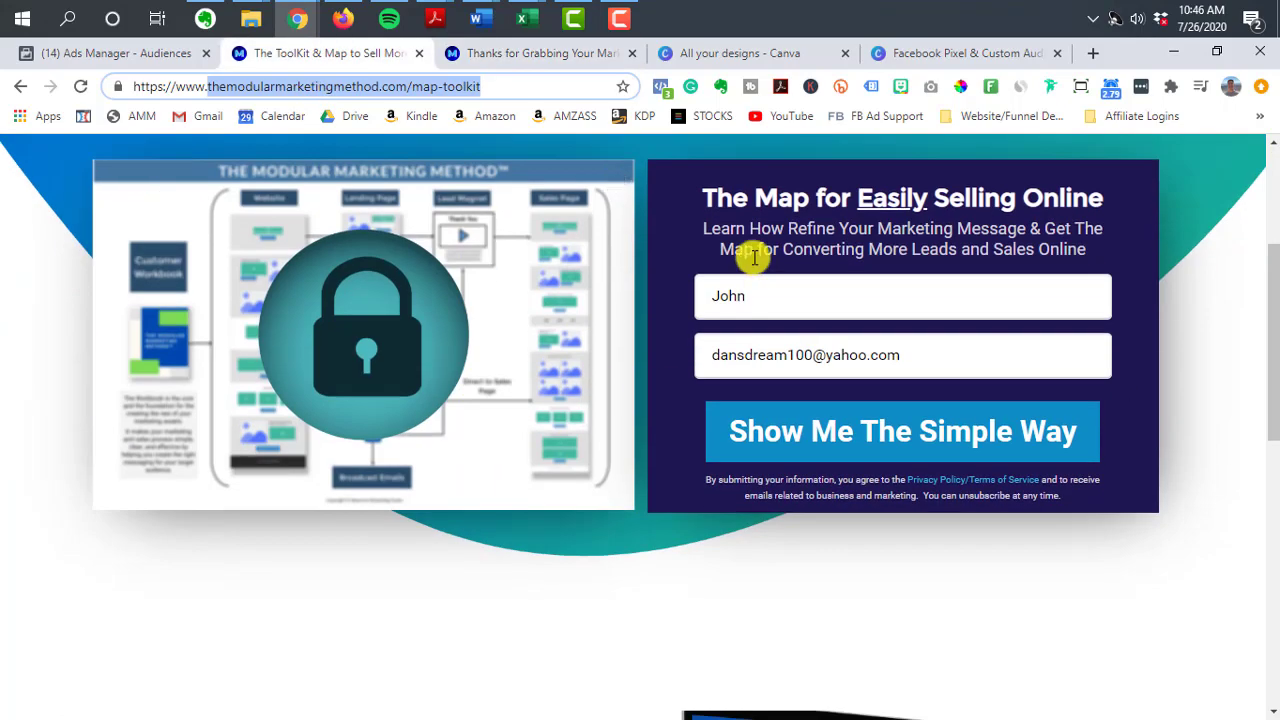
left_click(508, 56)
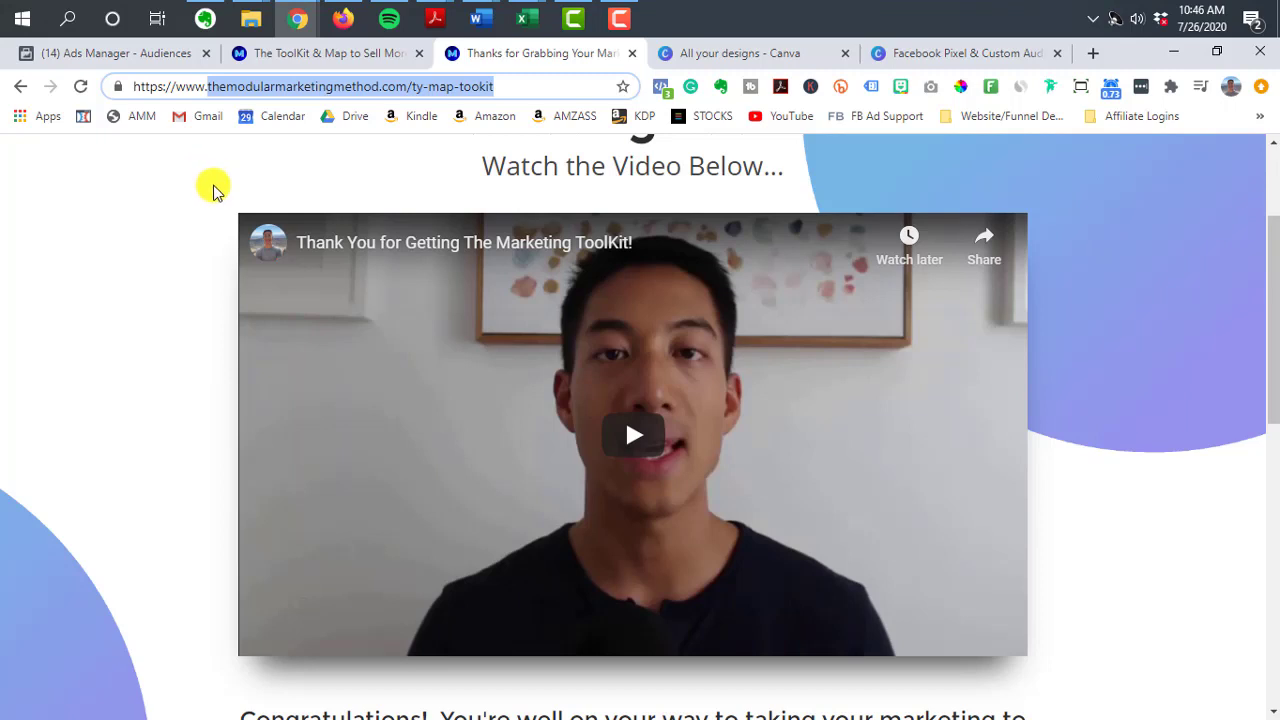
- Check which pixel events fire on the thank-you page with Facebook Pixel Helper, and return to the audience form
scroll(209, 186, "up", 1)
scroll(540, 240, "up", 1)
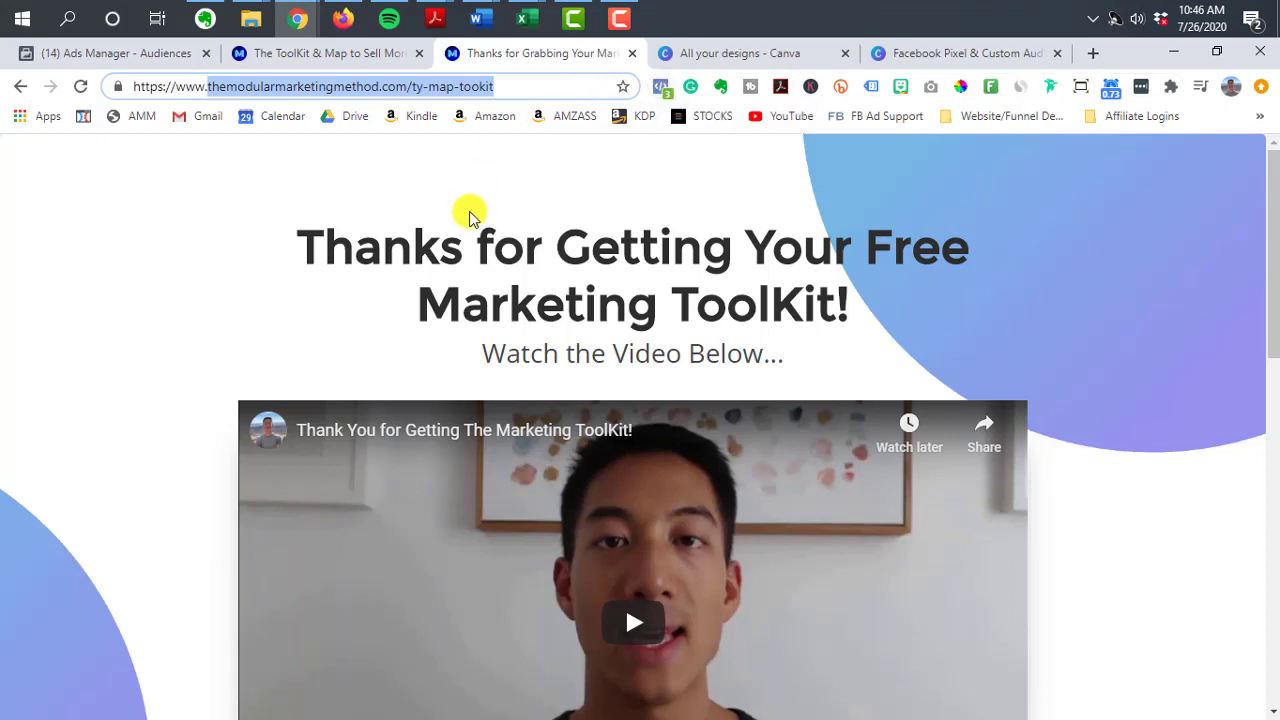
left_click(661, 88)
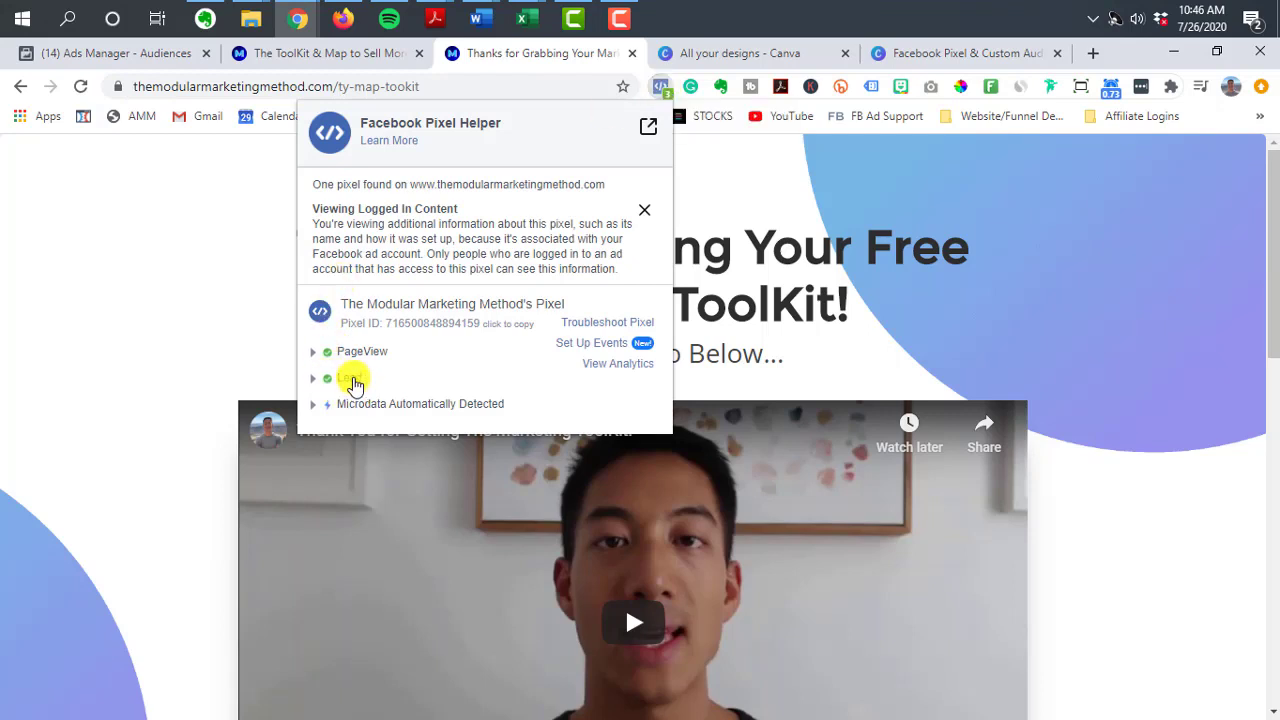
left_click(126, 55)
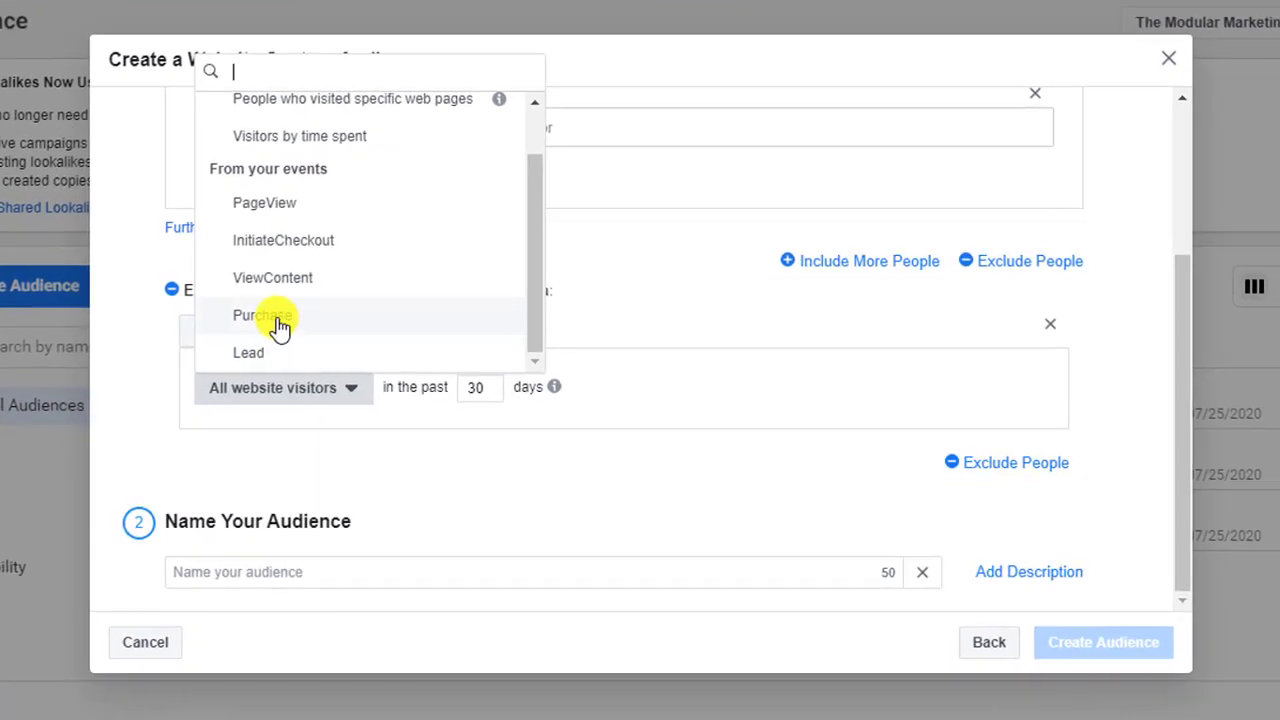
- Set the exclusion to people who visited specific web pages, with URL containing themodularmarketingmethod.com/map-toolkit
left_click(241, 115)
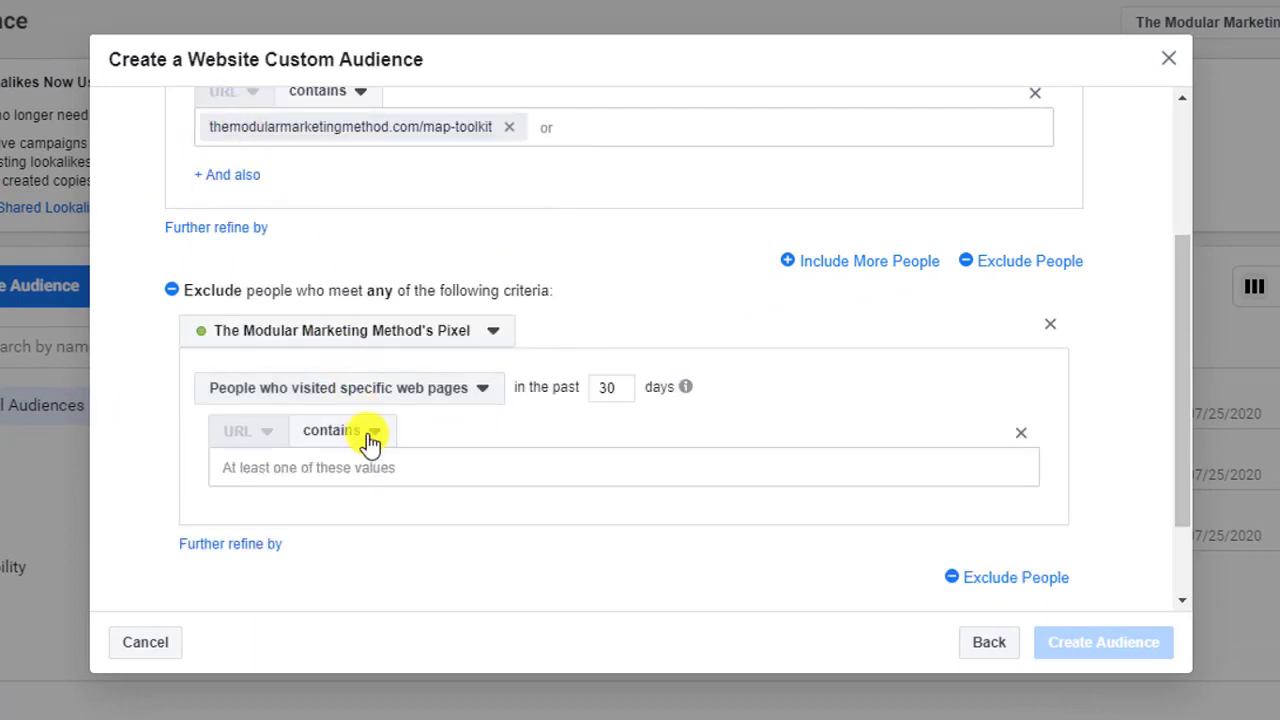
left_click(368, 466)
type("themodularmarketingmethod.com/map-toolkit")
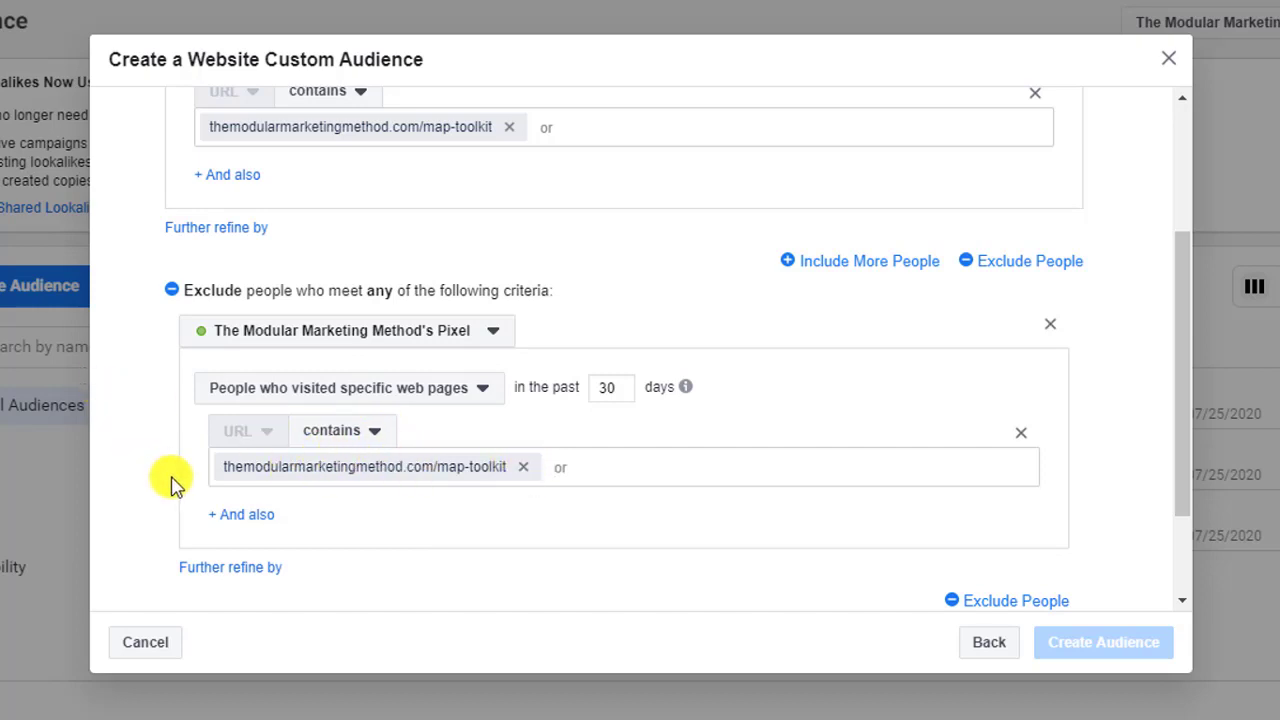
- Change the exclusion criterion to the Lead event
left_click(365, 400)
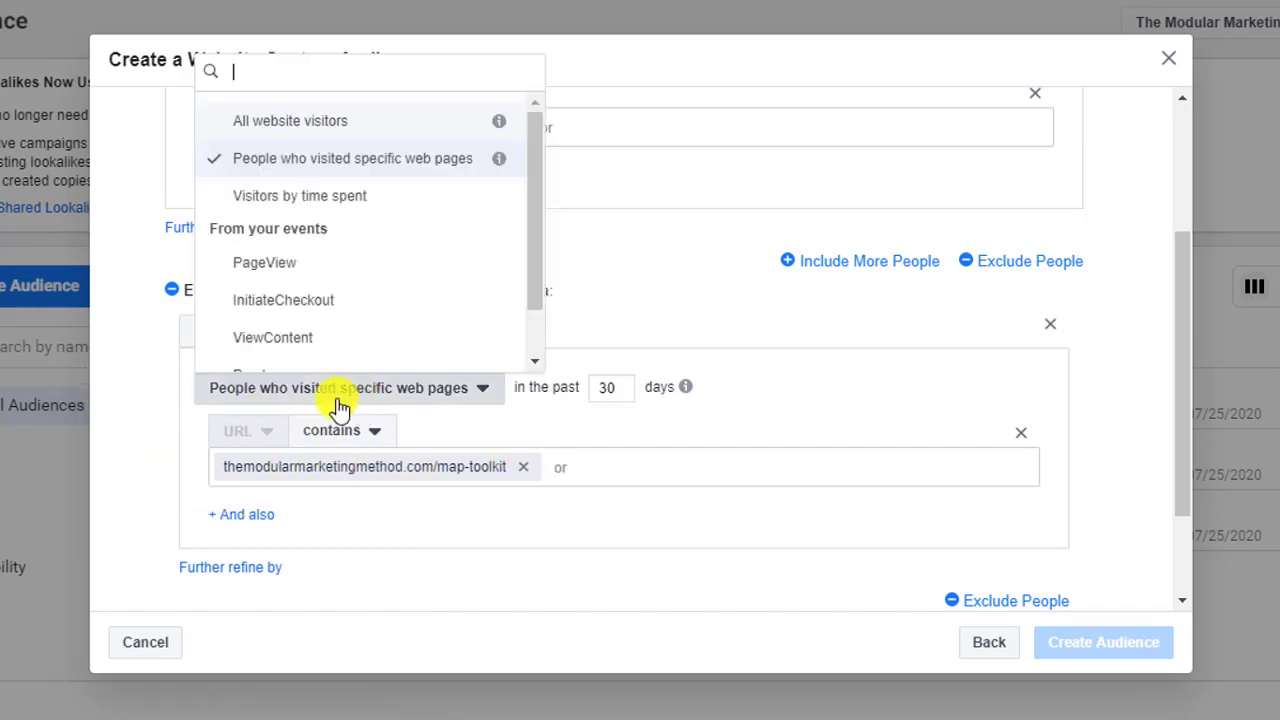
scroll(310, 300, "down", 1)
left_click(302, 348)
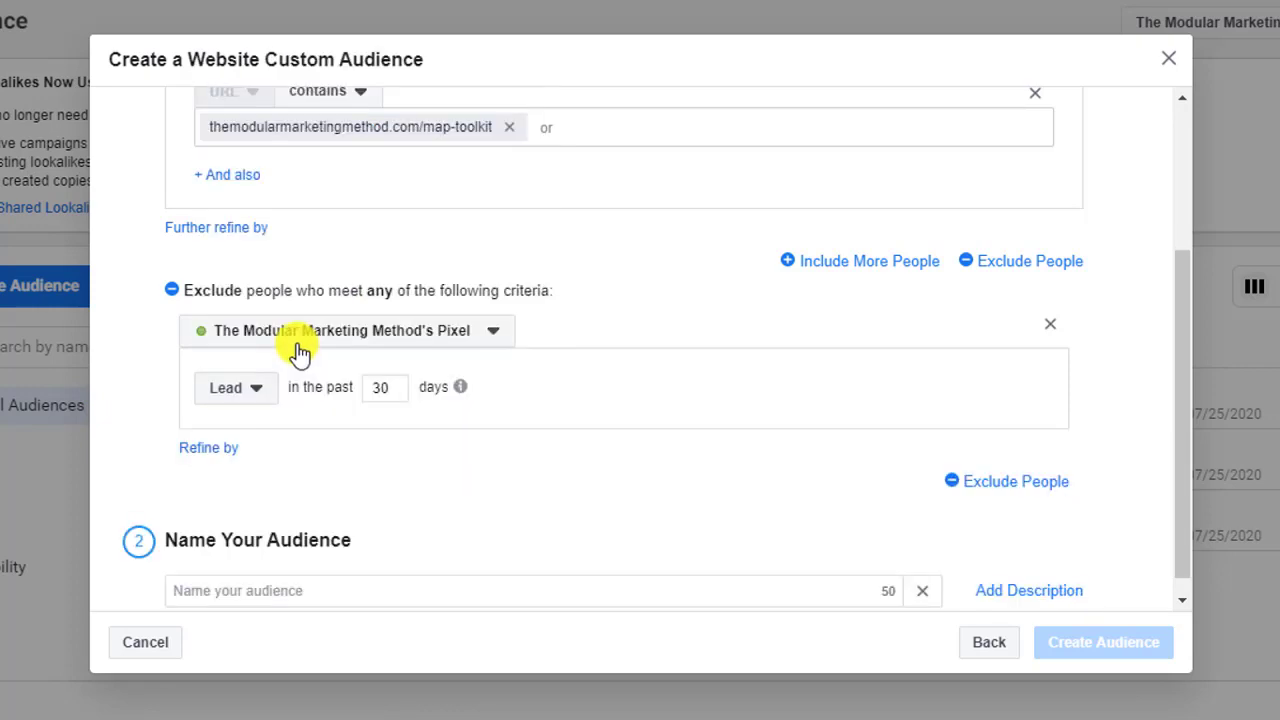
scroll(148, 388, "up", 1)
scroll(543, 260, "down", 1)
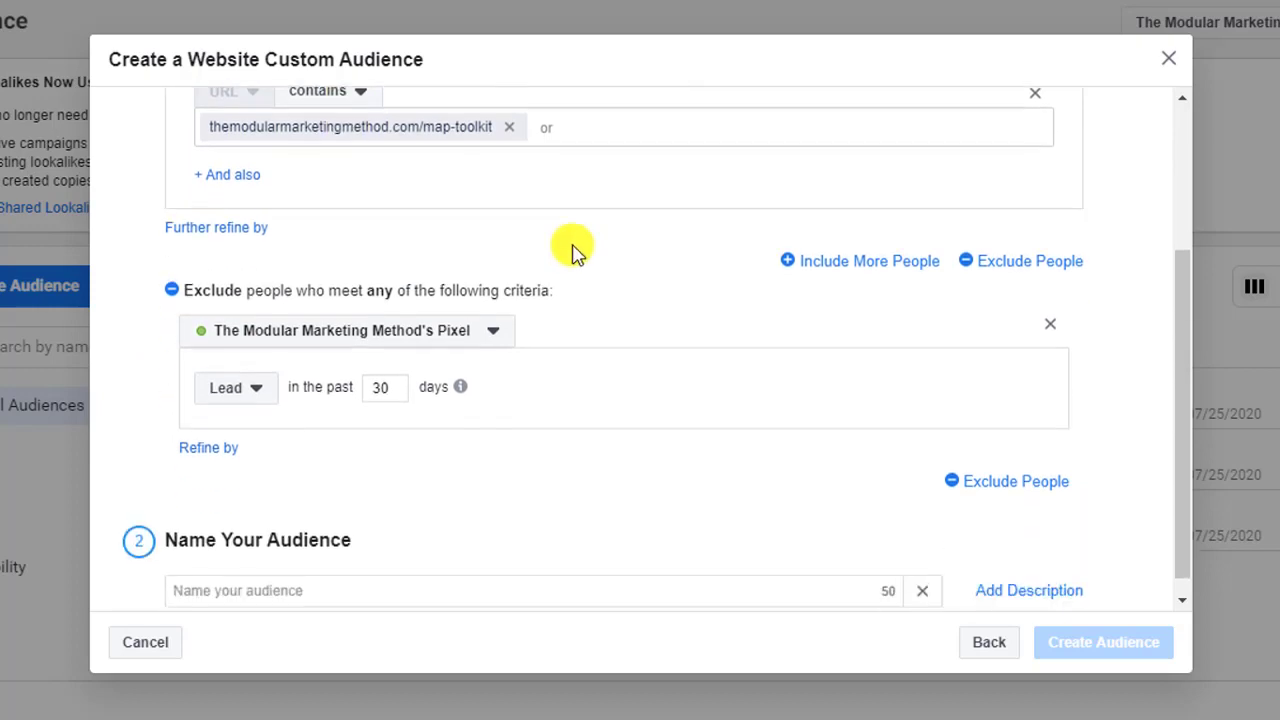
- Set the time window to 180 days for both the included page visitors and the excluded leads
mouse_move(463, 395)
scroll(455, 215, "up", 2)
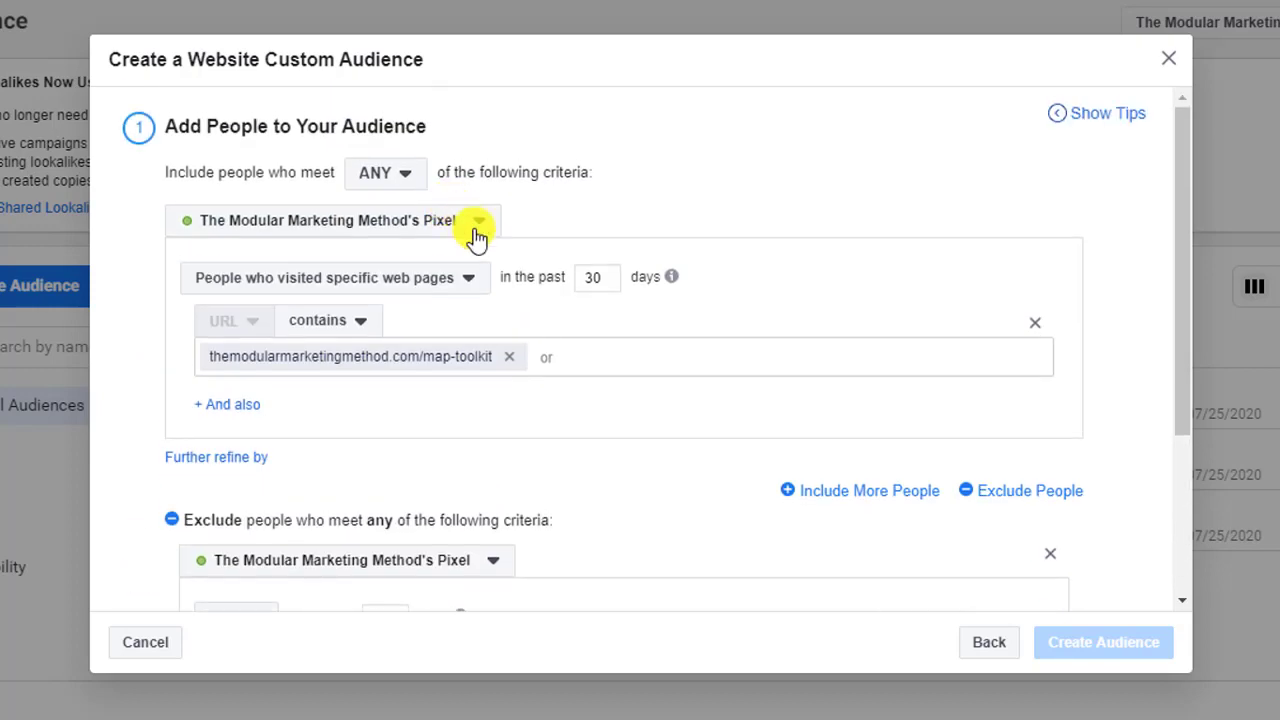
left_click_drag(610, 275, 560, 272)
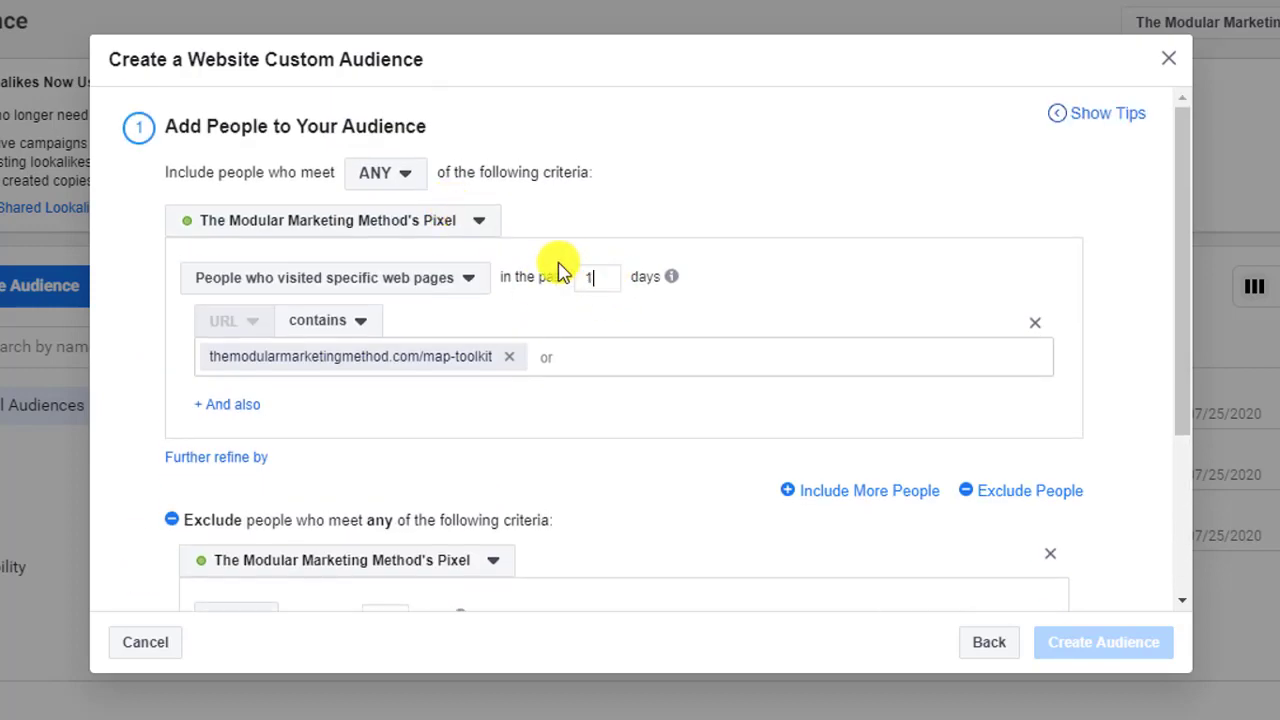
scroll(560, 272, "down", 1)
left_click_drag(429, 494, 362, 499)
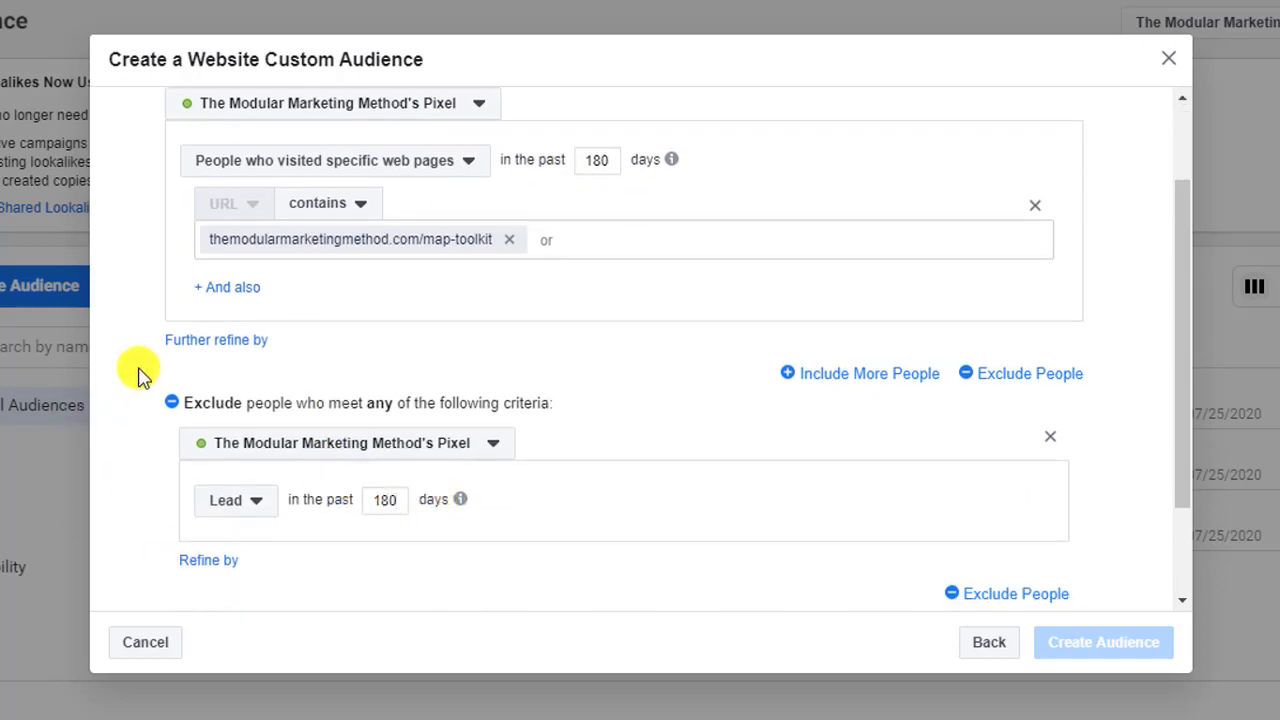
scroll(449, 337, "down", 1)
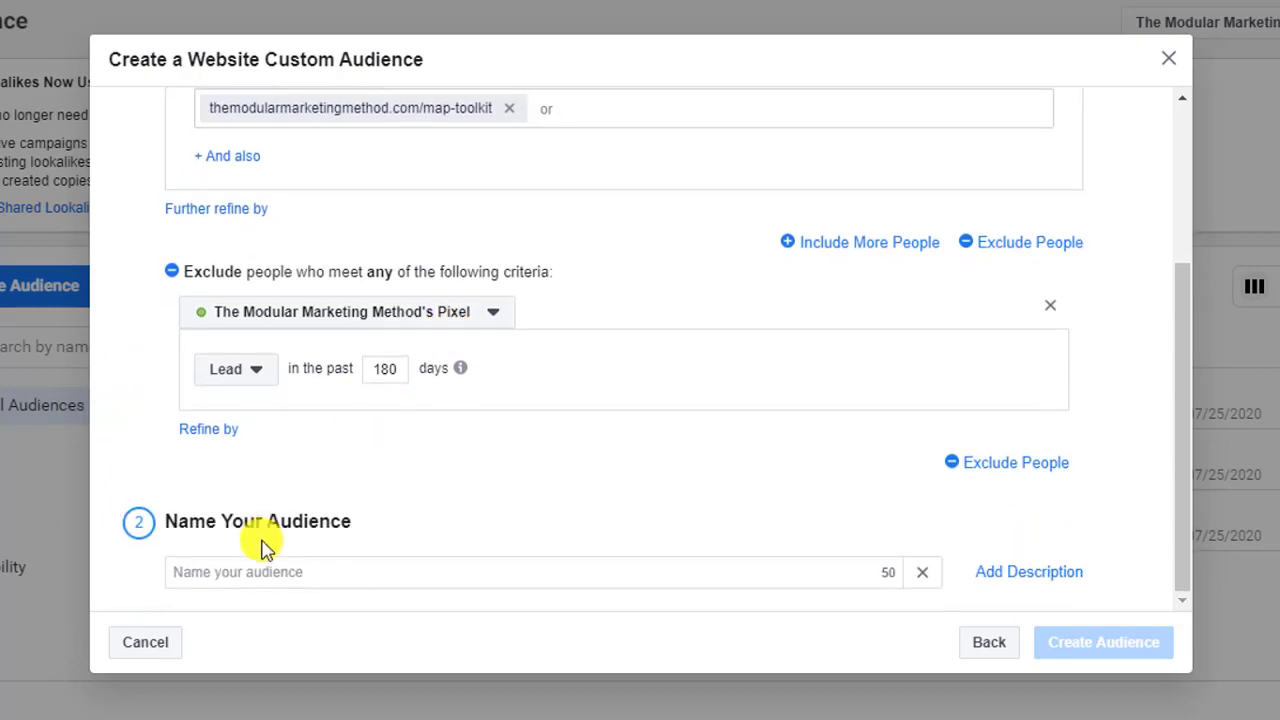
- Name the audience "Landing Page View but No Lead", create it and close the confirmation
left_click(249, 571)
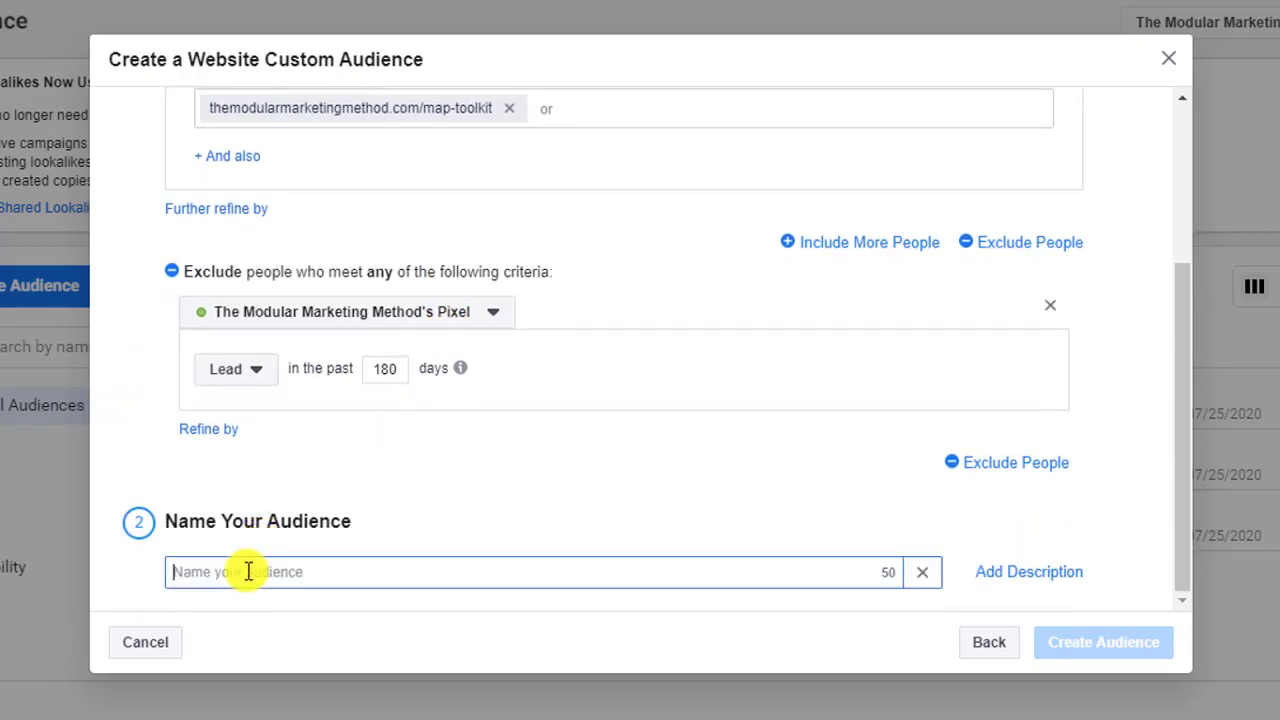
type("Landing M")
type("age View but No Lead")
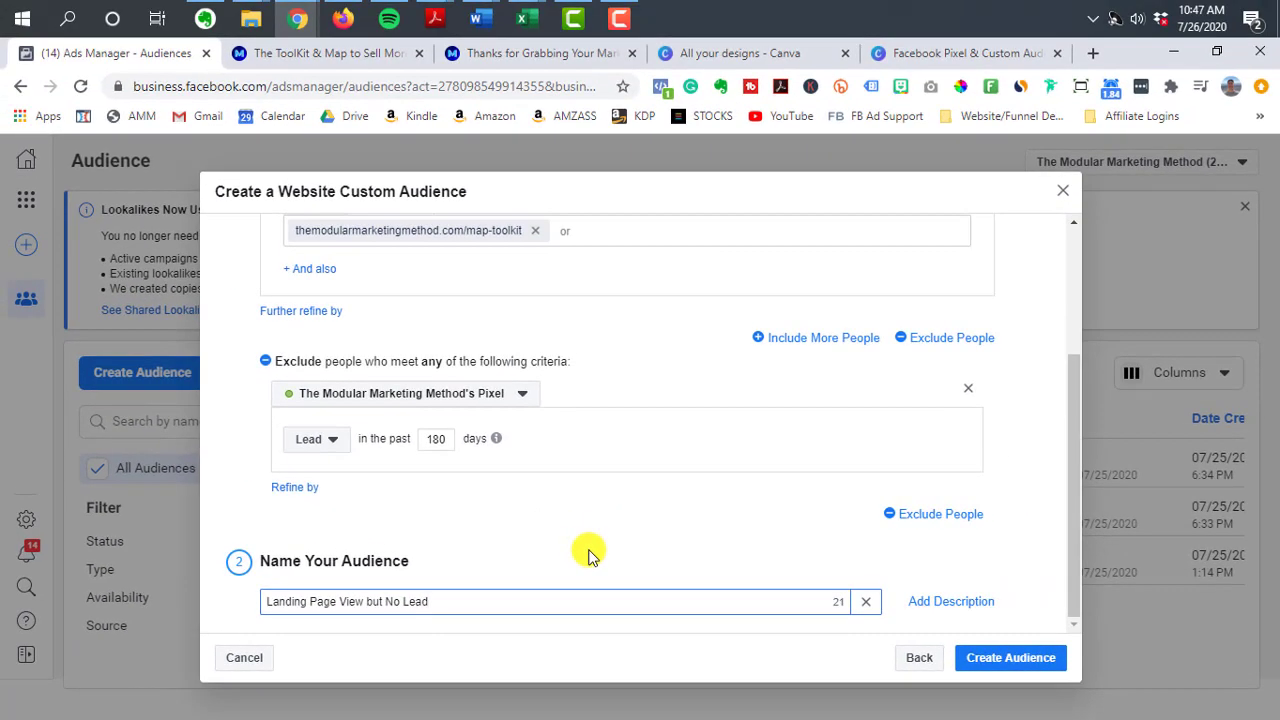
left_click(345, 52)
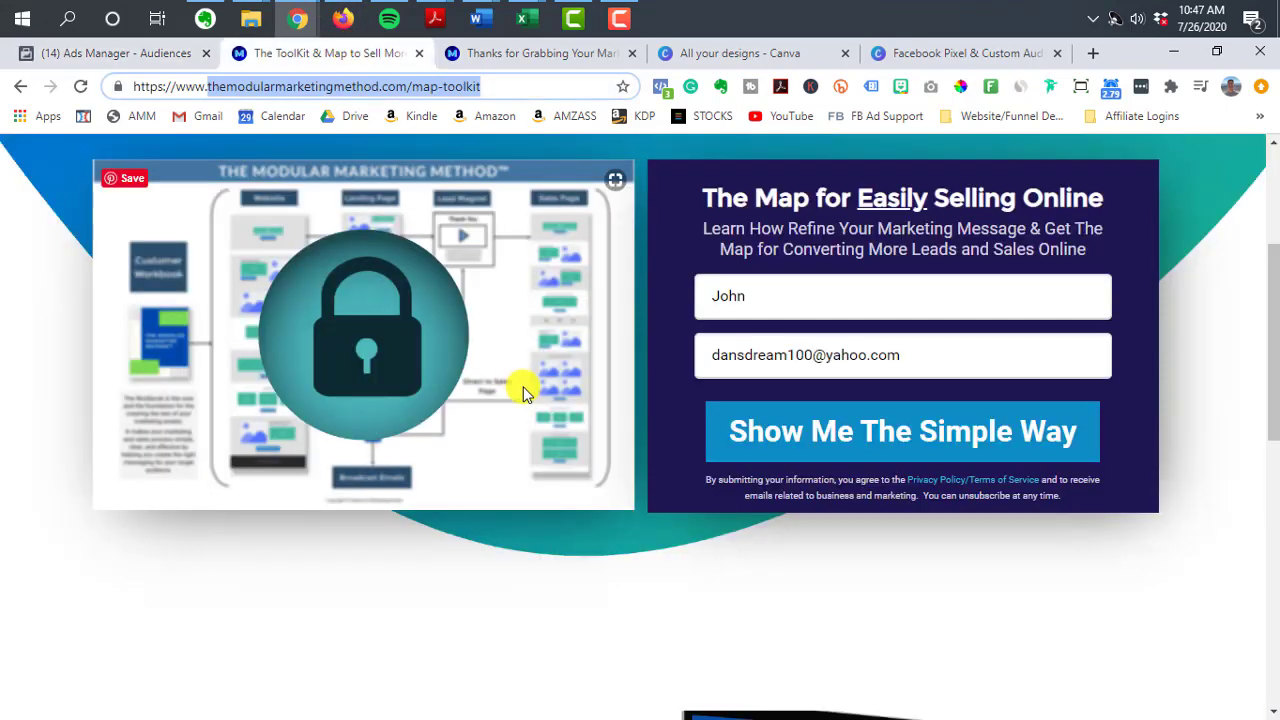
scroll(527, 390, "up", 2)
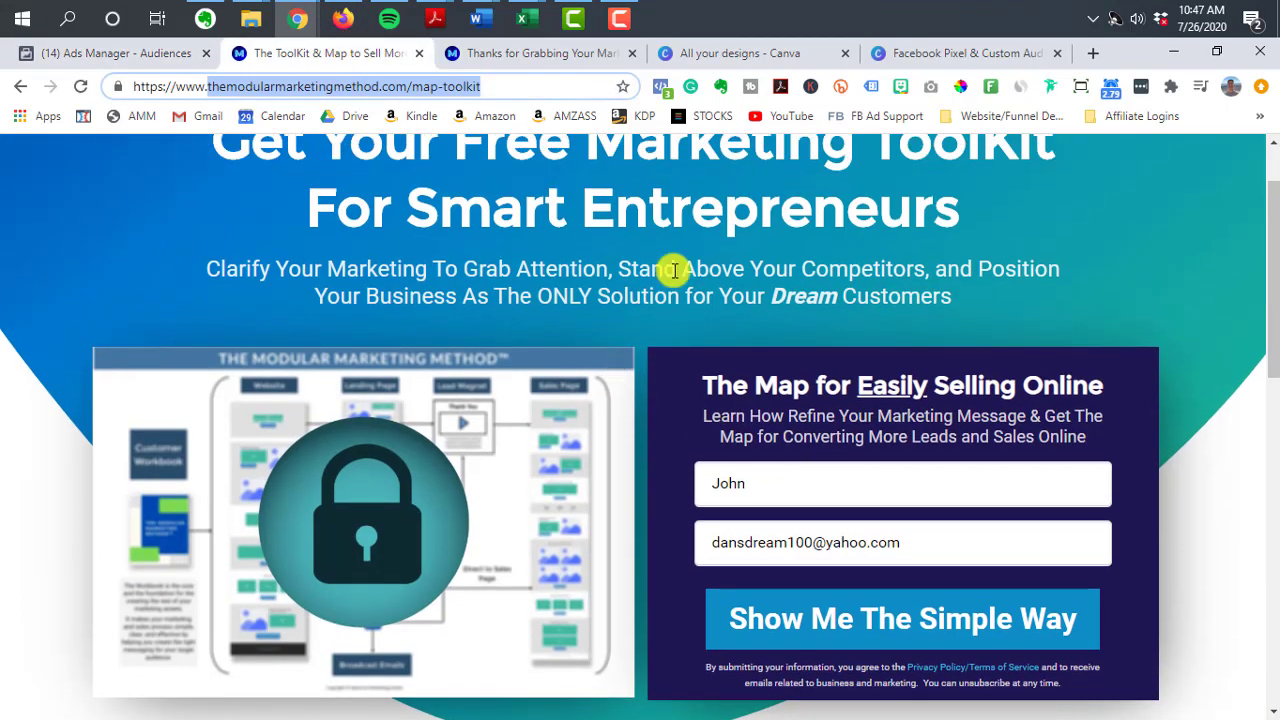
left_click(105, 58)
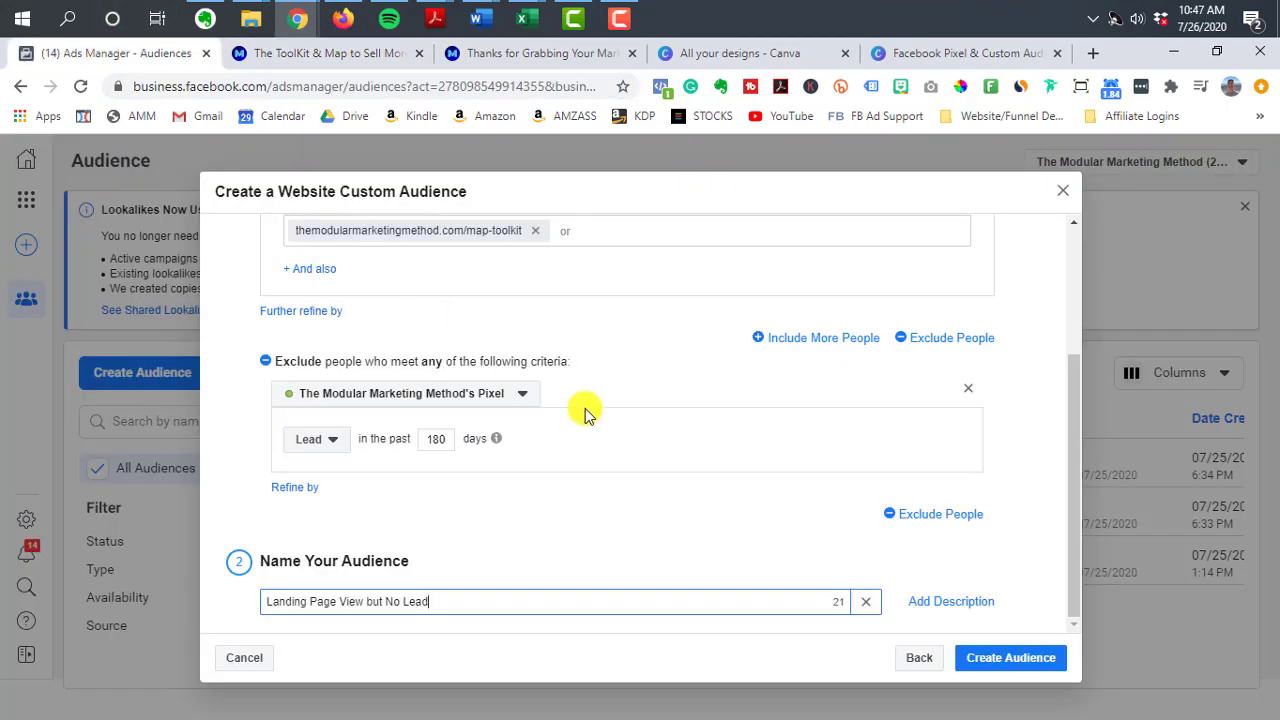
left_click(1012, 666)
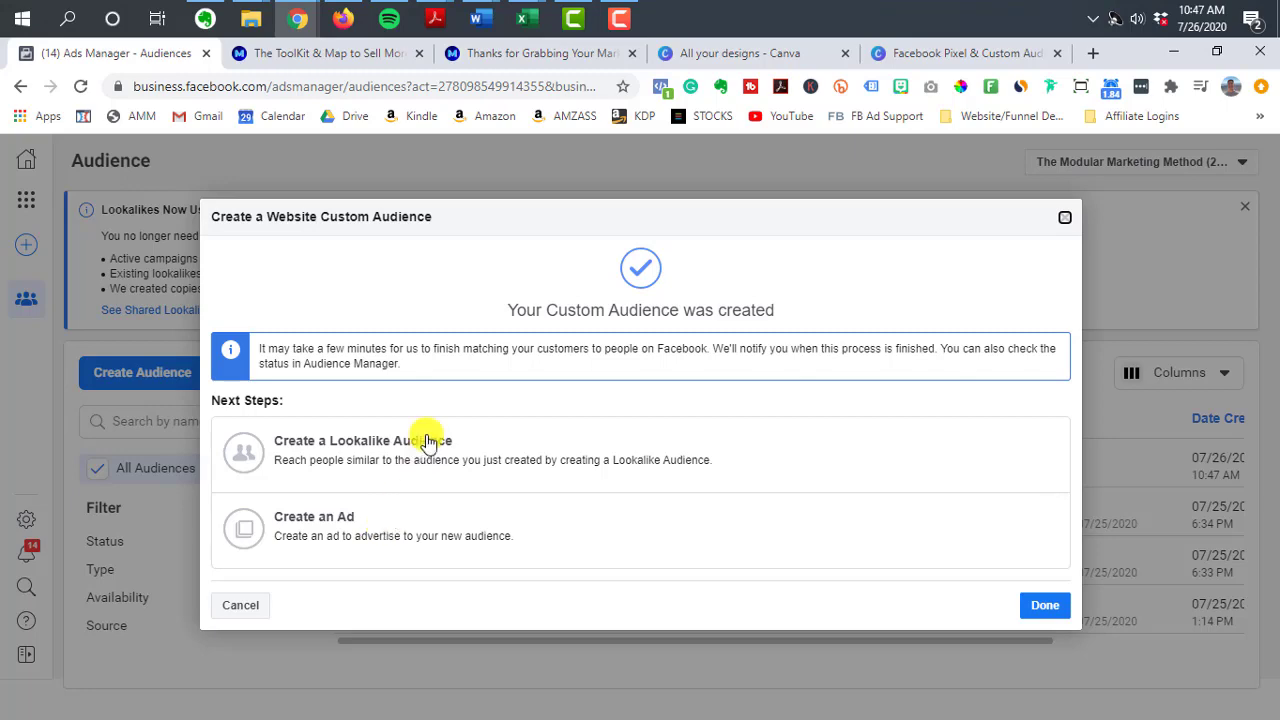
left_click(1043, 607)
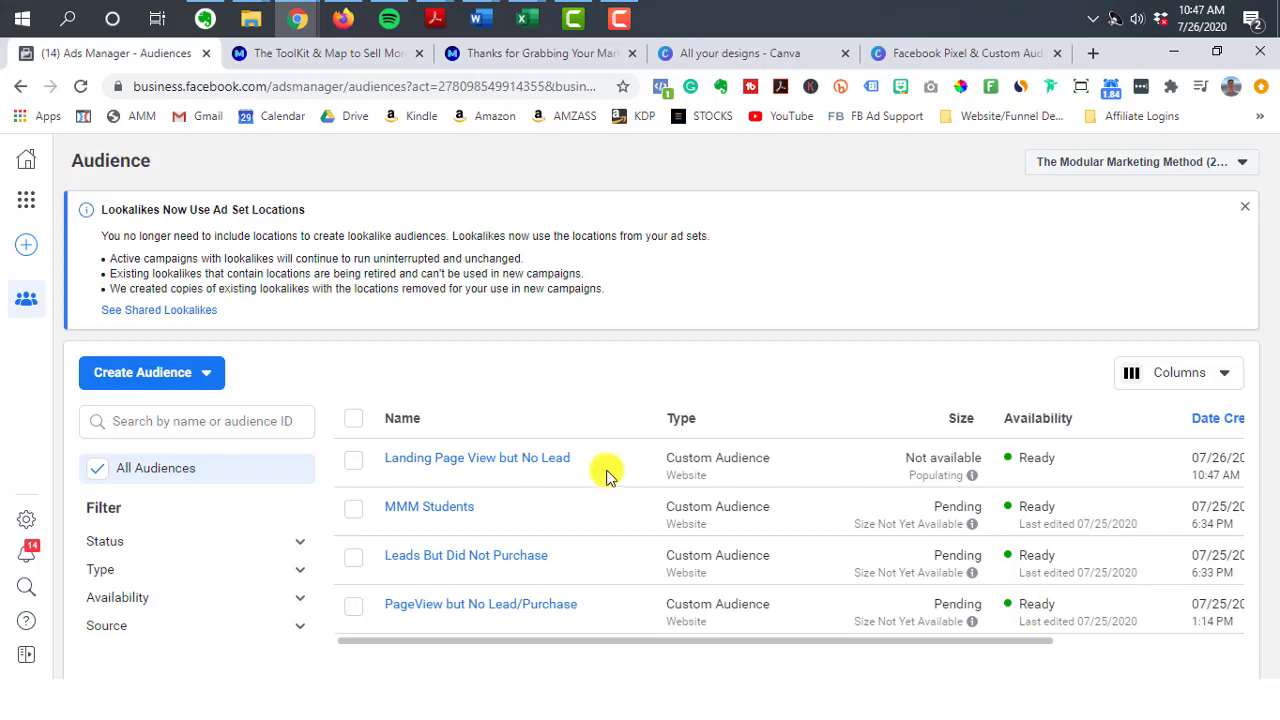
- Check the rules of the new landing page audience and the PageView but No Lead/Purchase audience, and view the thank-you page
mouse_move(515, 463)
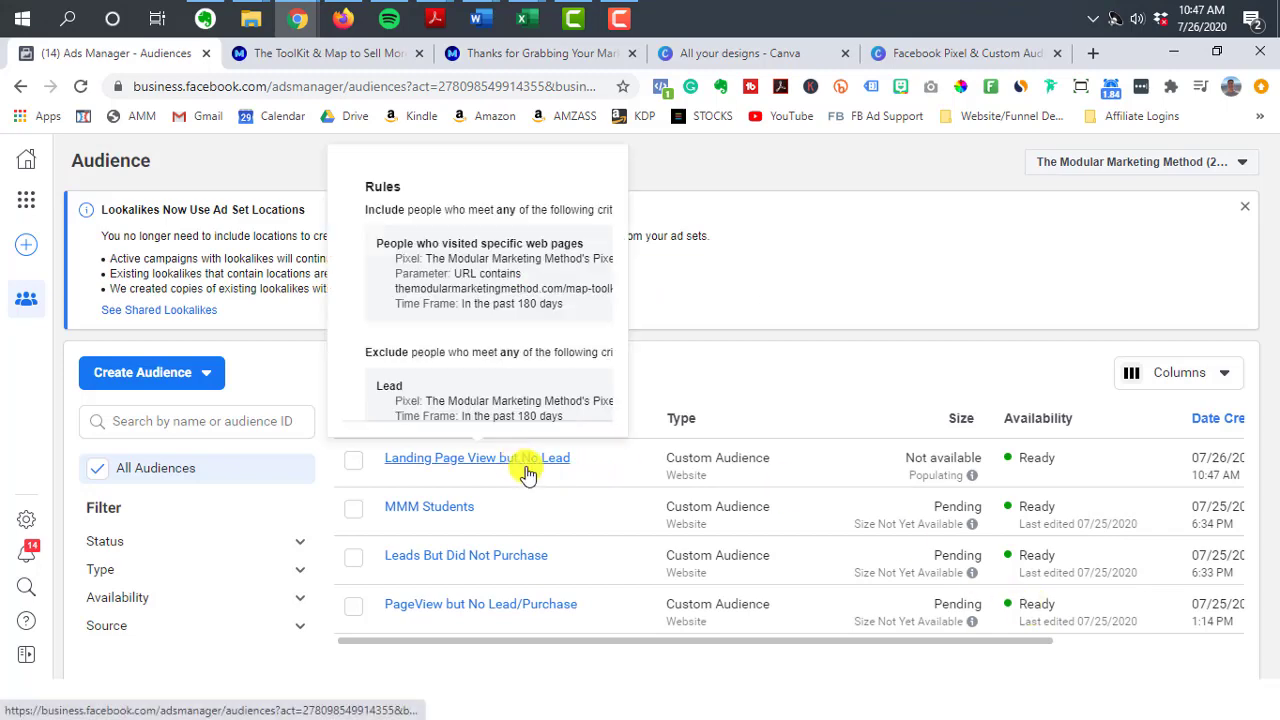
mouse_move(455, 608)
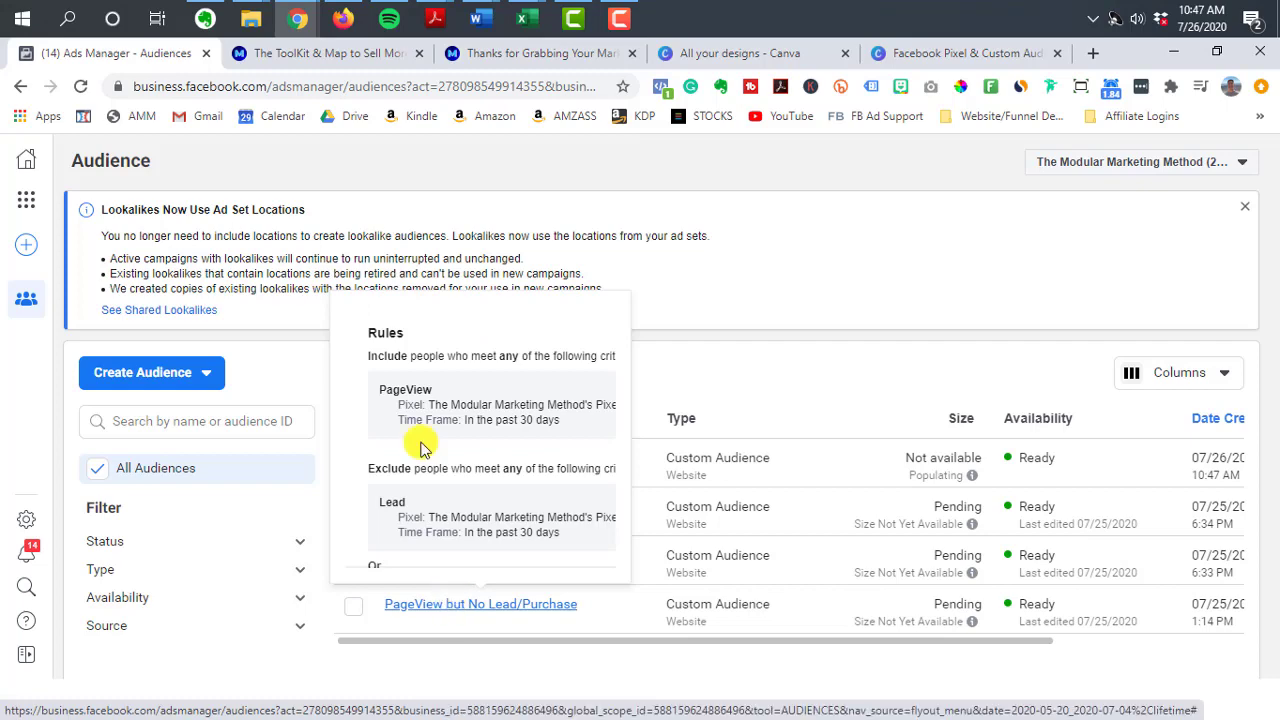
left_click(486, 62)
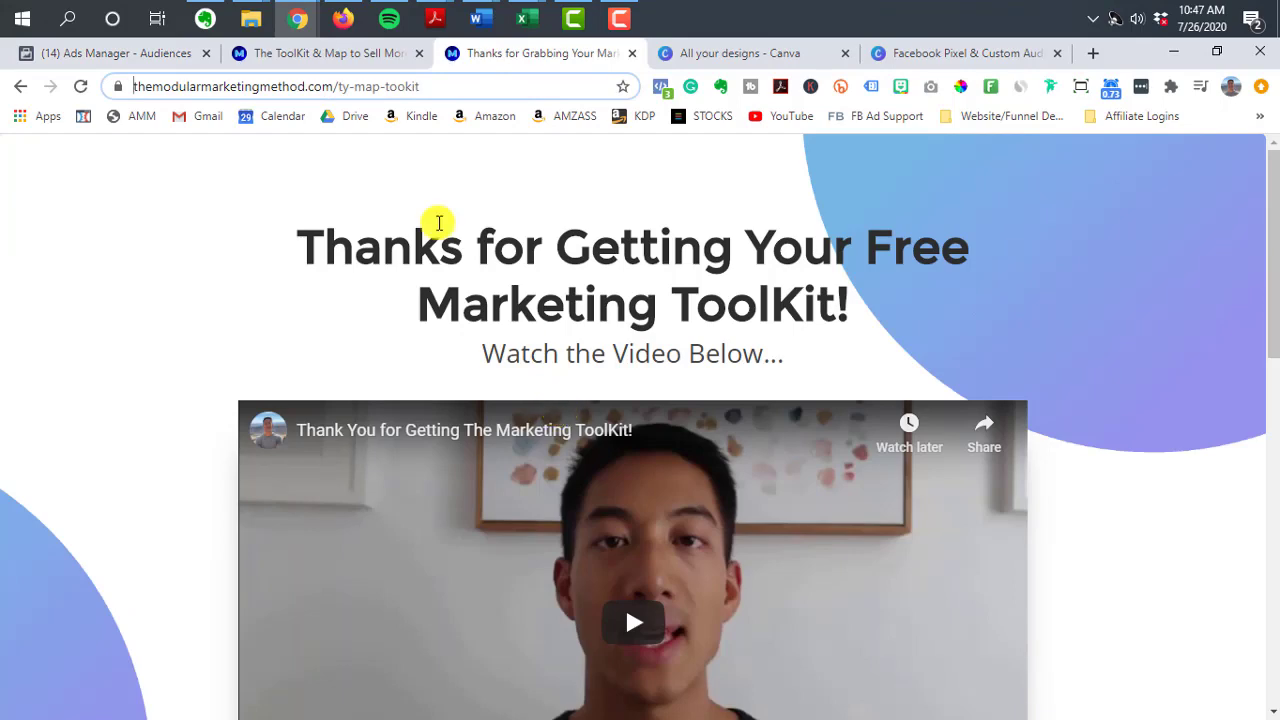
left_click(137, 42)
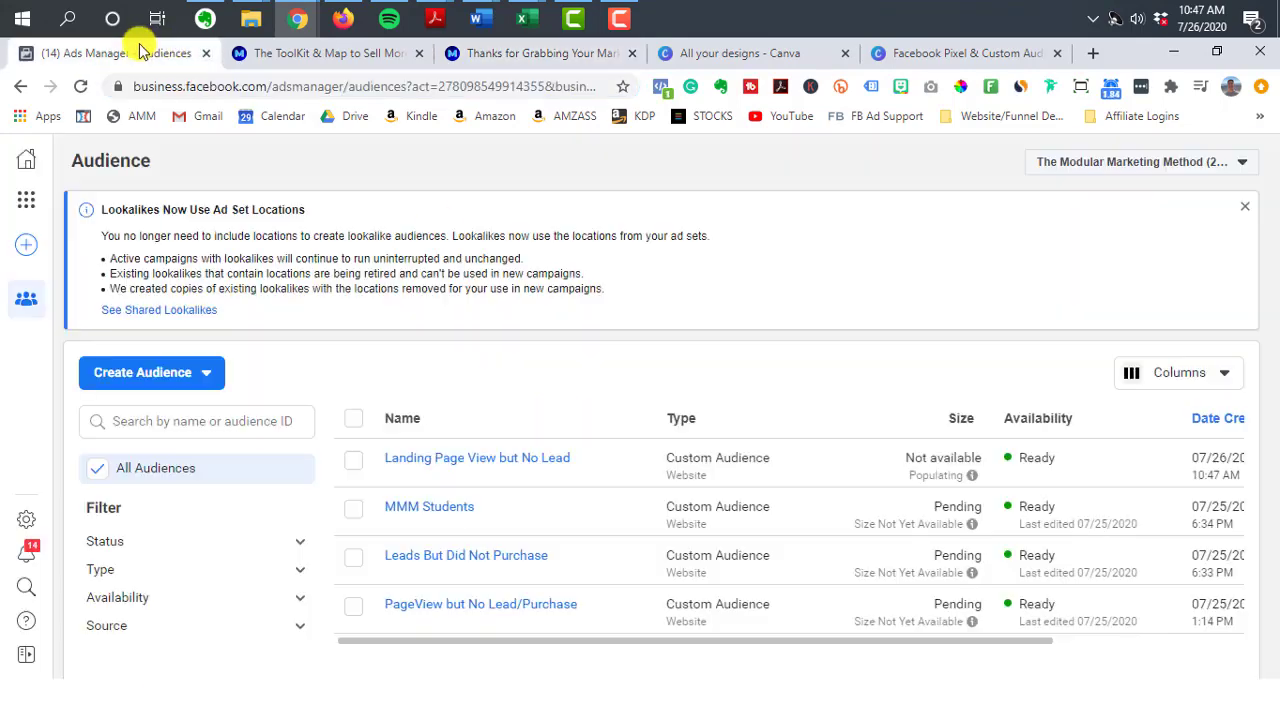
- Start another website custom audience that includes people who triggered the Lead event
left_click(200, 368)
left_click(183, 423)
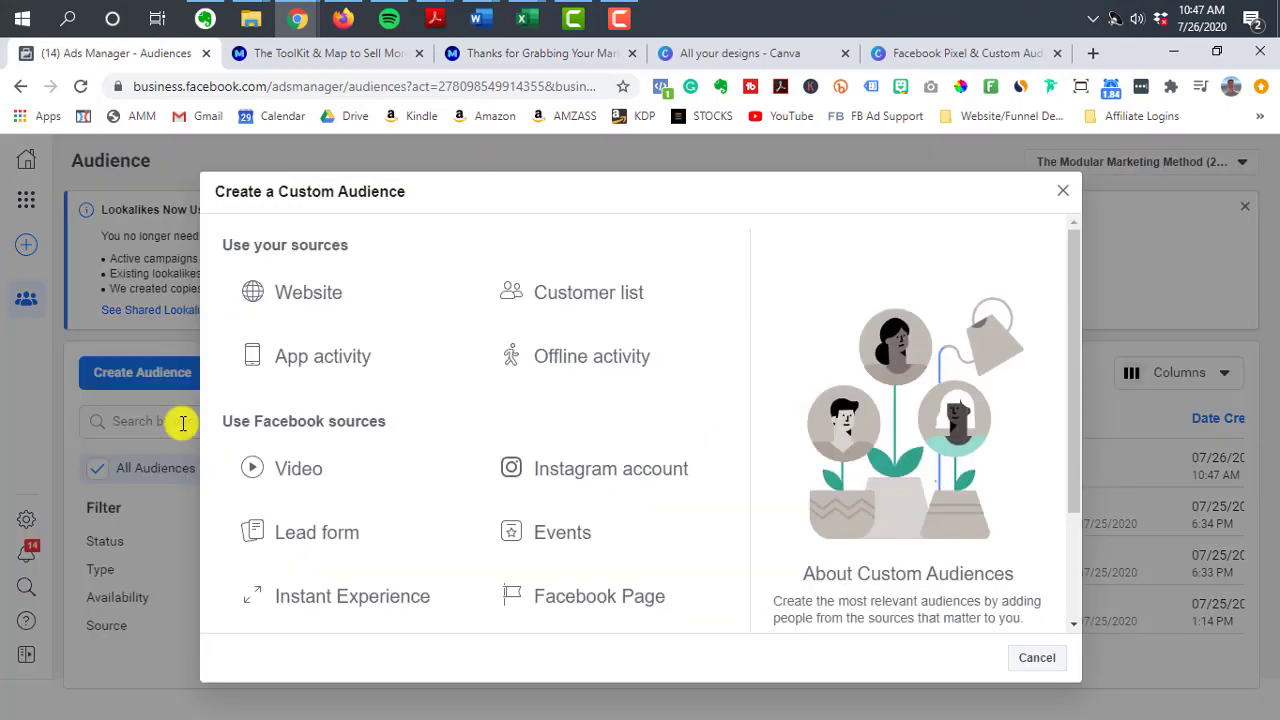
left_click(349, 306)
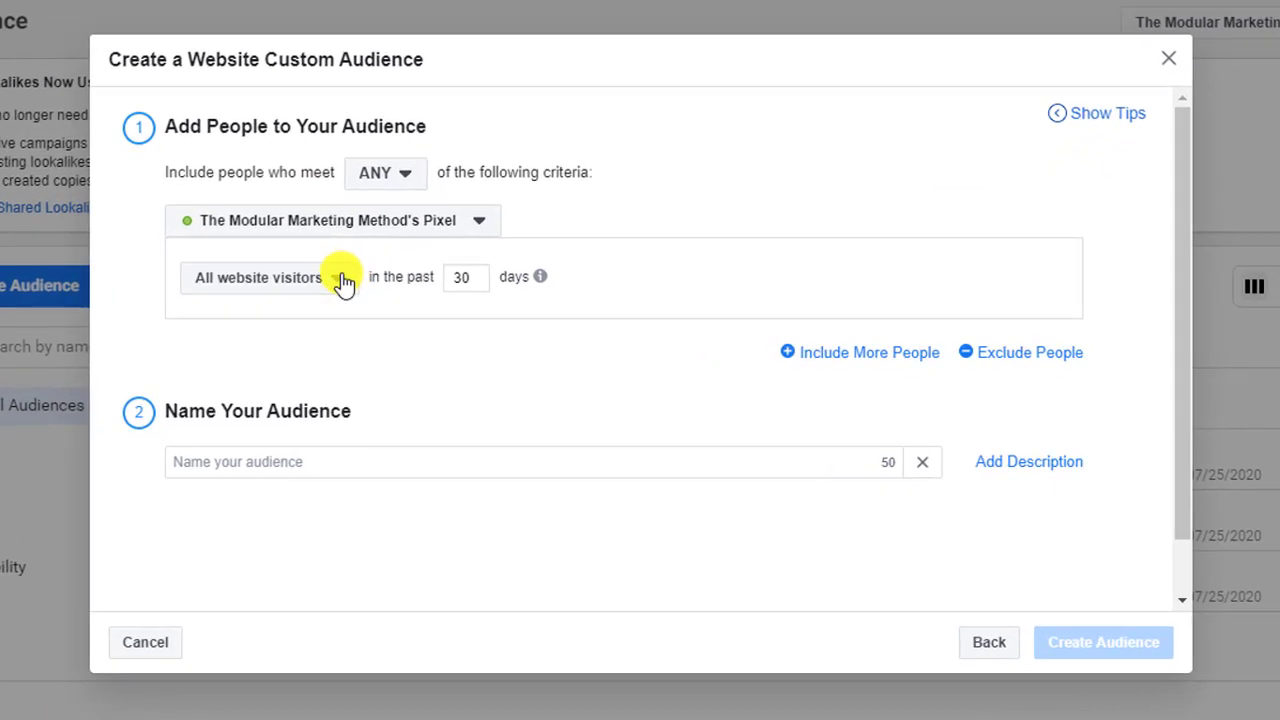
left_click(396, 366)
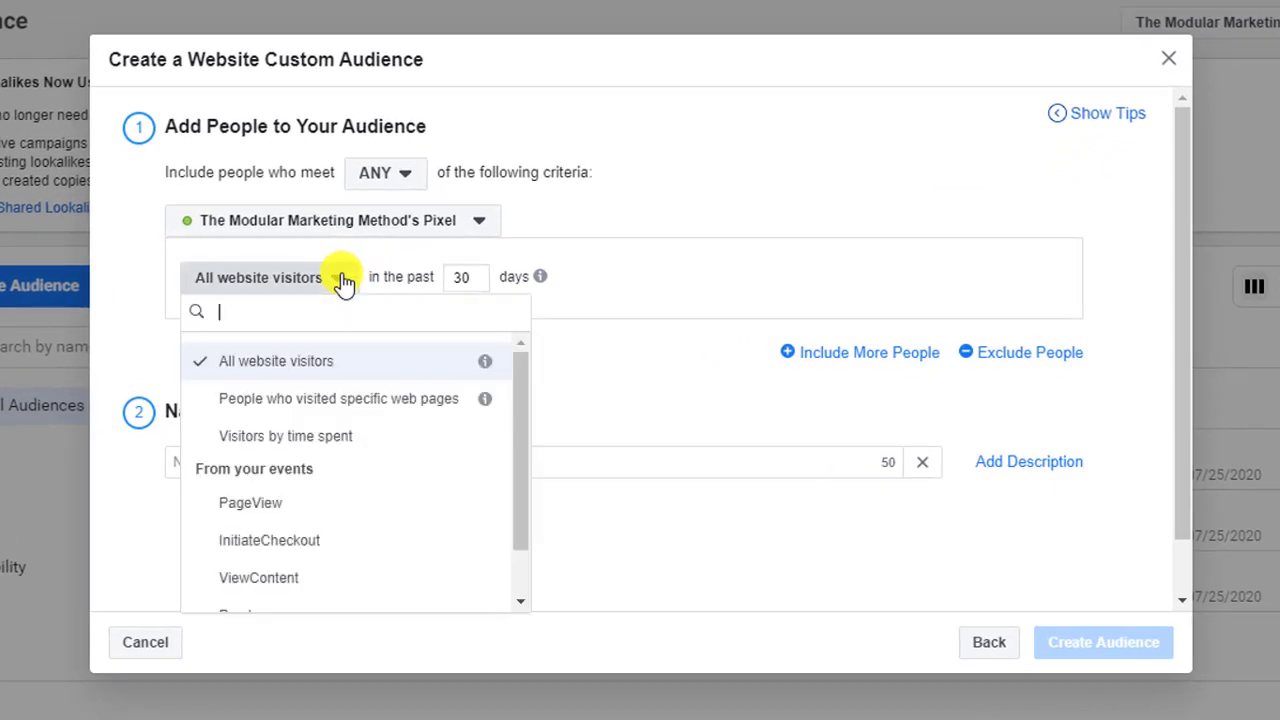
scroll(371, 386, "down", 1)
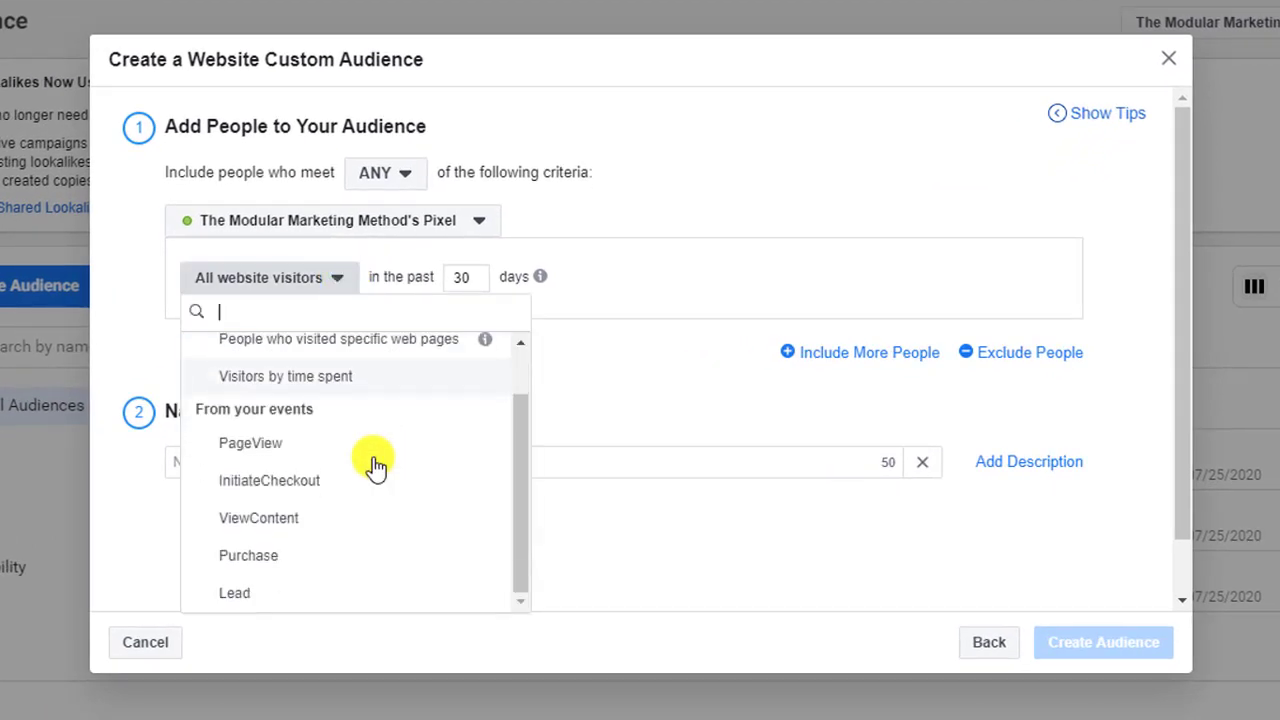
left_click(313, 594)
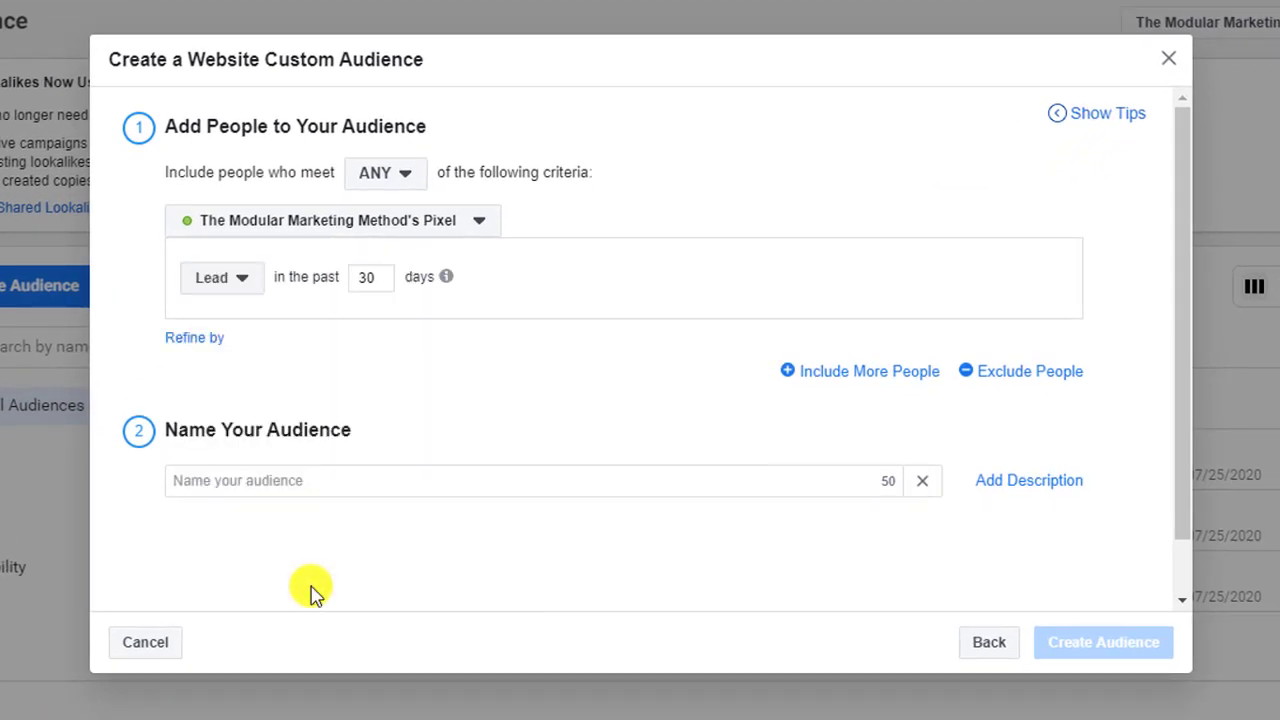
left_click(248, 288)
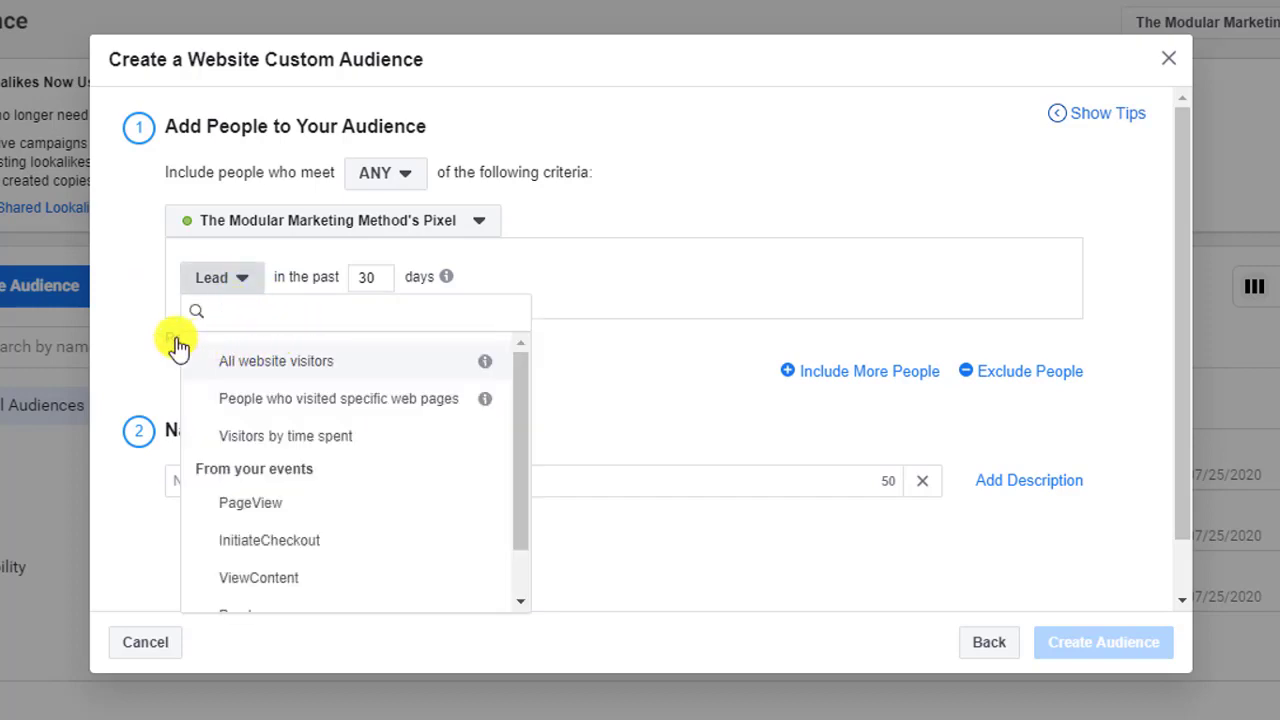
left_click(131, 321)
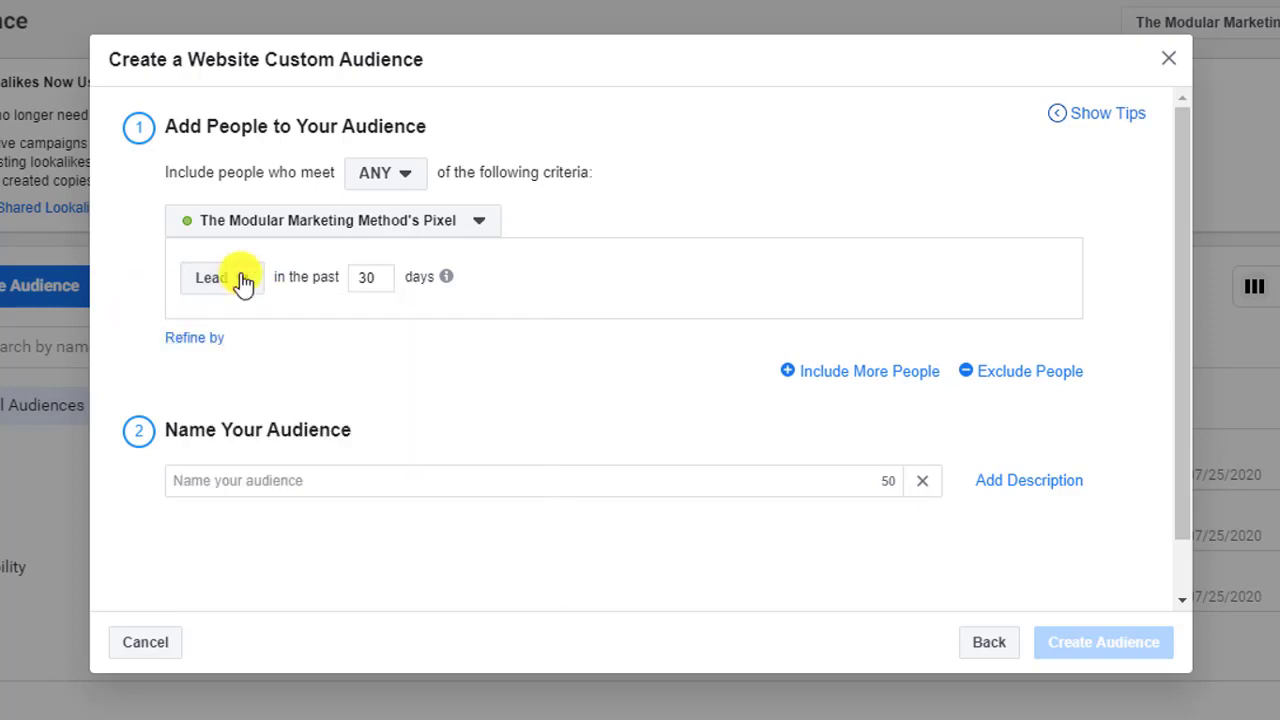
- Exclude people who triggered the Purchase event from the audience
left_click(990, 374)
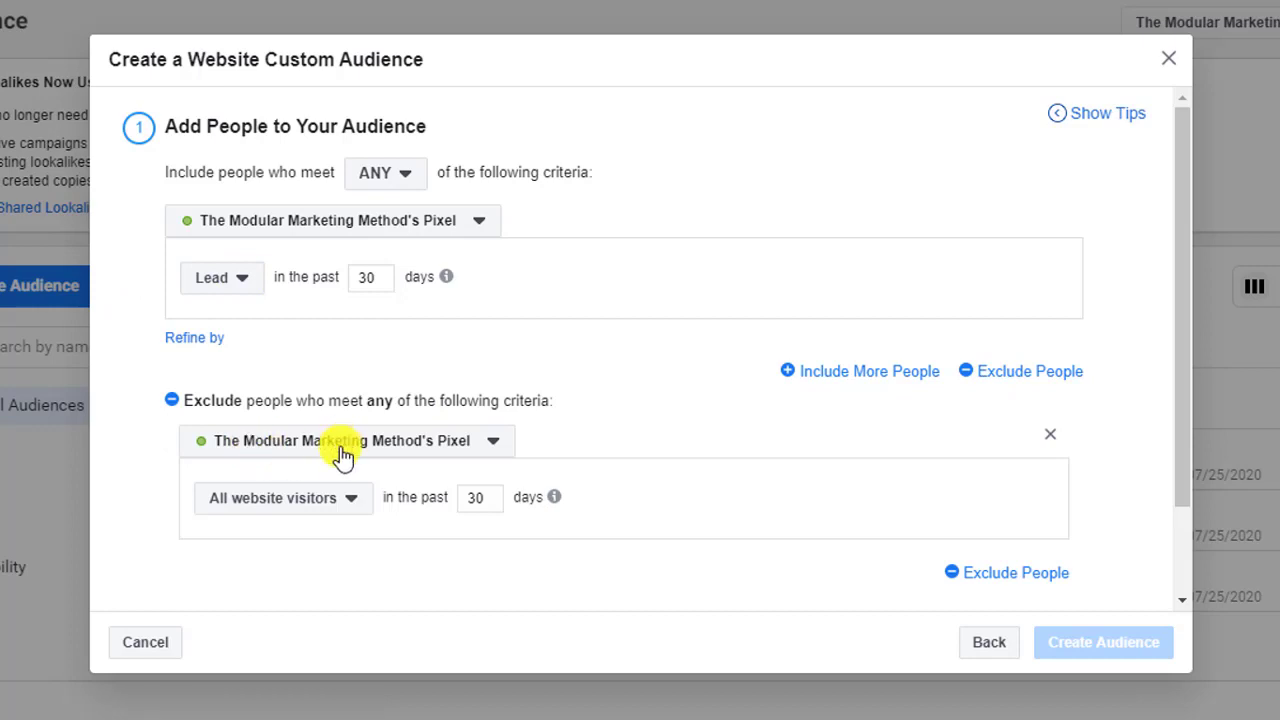
left_click(329, 500)
scroll(337, 420, "down", 2)
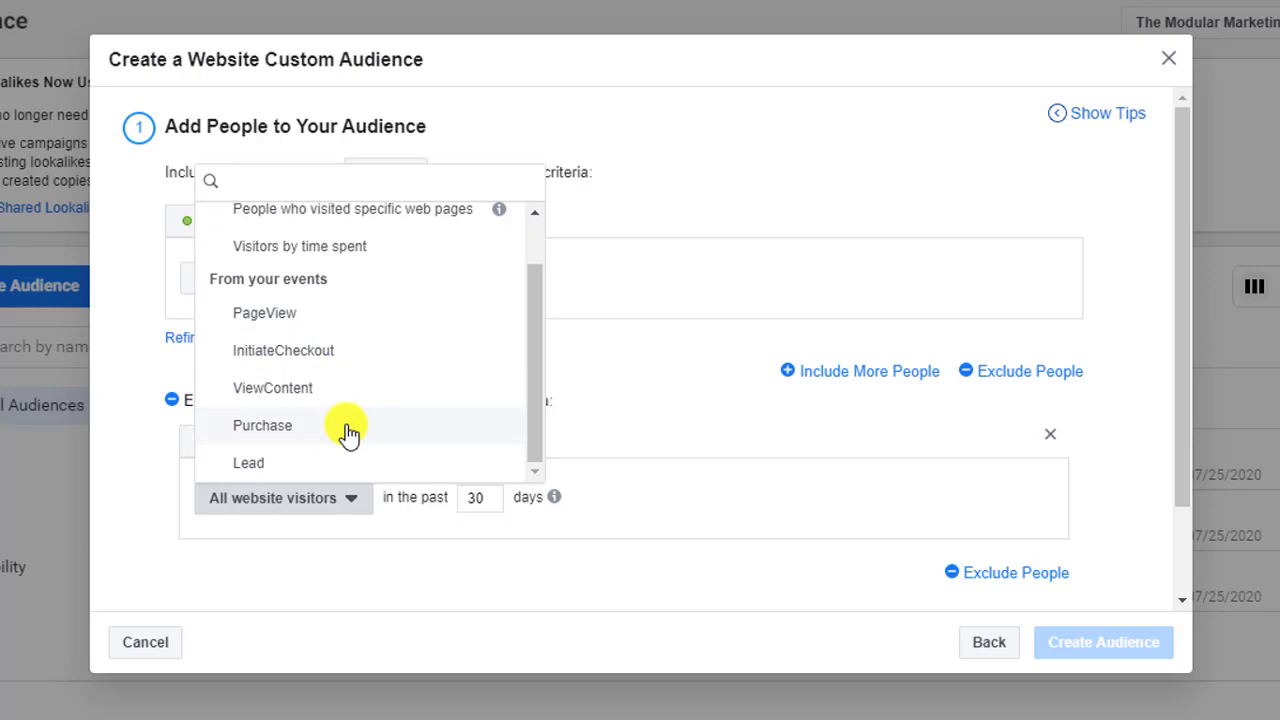
left_click(348, 432)
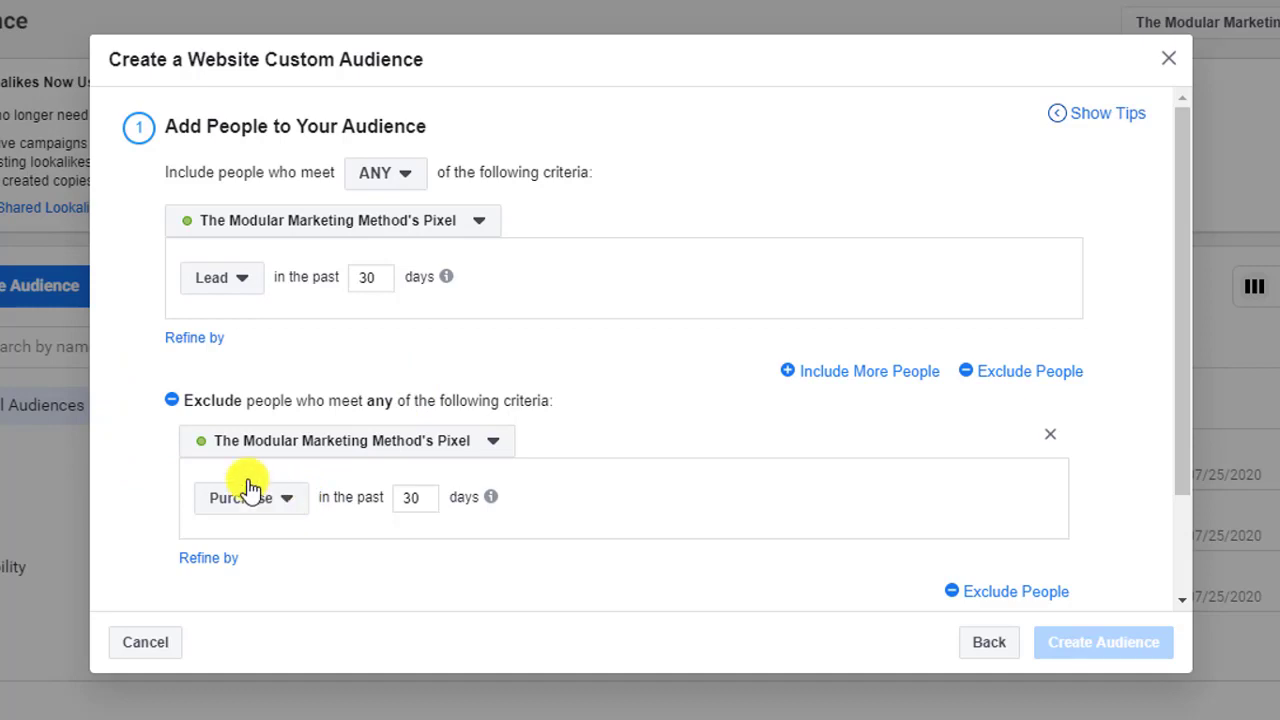
- Name the audience "Lead But Not Purchased", create it and return to the audience list
scroll(177, 460, "down", 2)
left_click(207, 565)
type("Lead But Not Purchased")
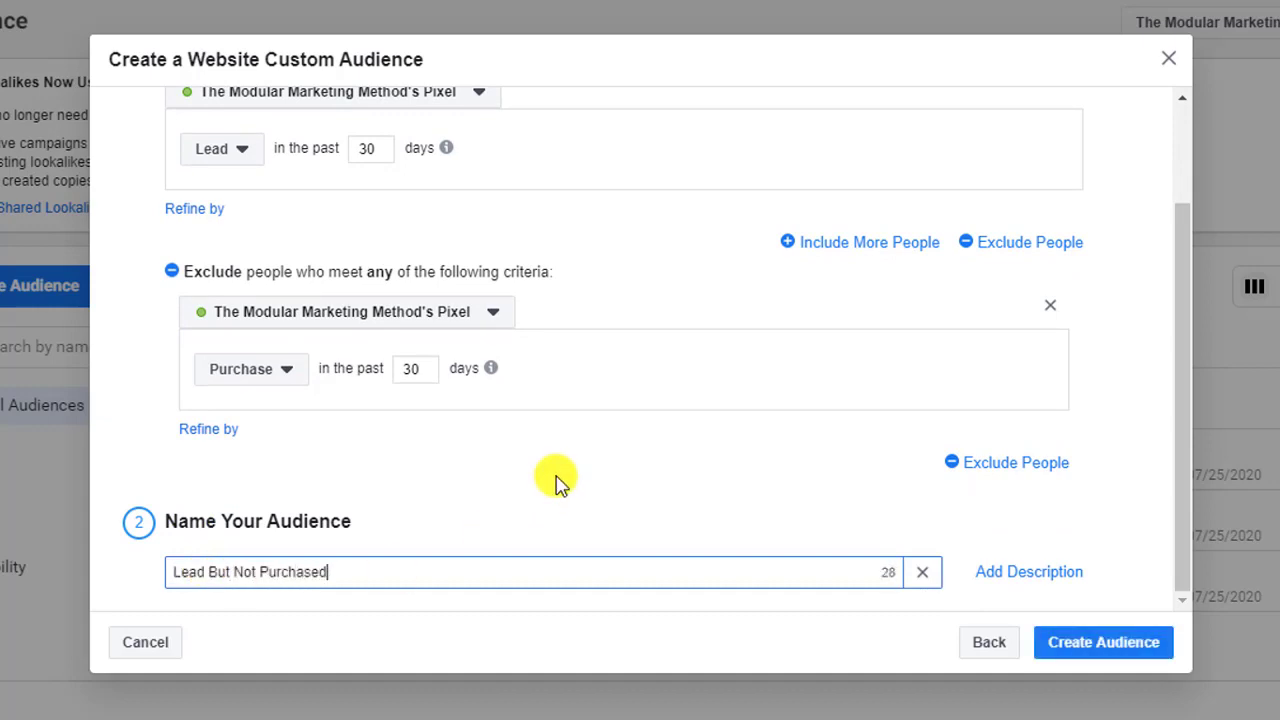
left_click(1104, 648)
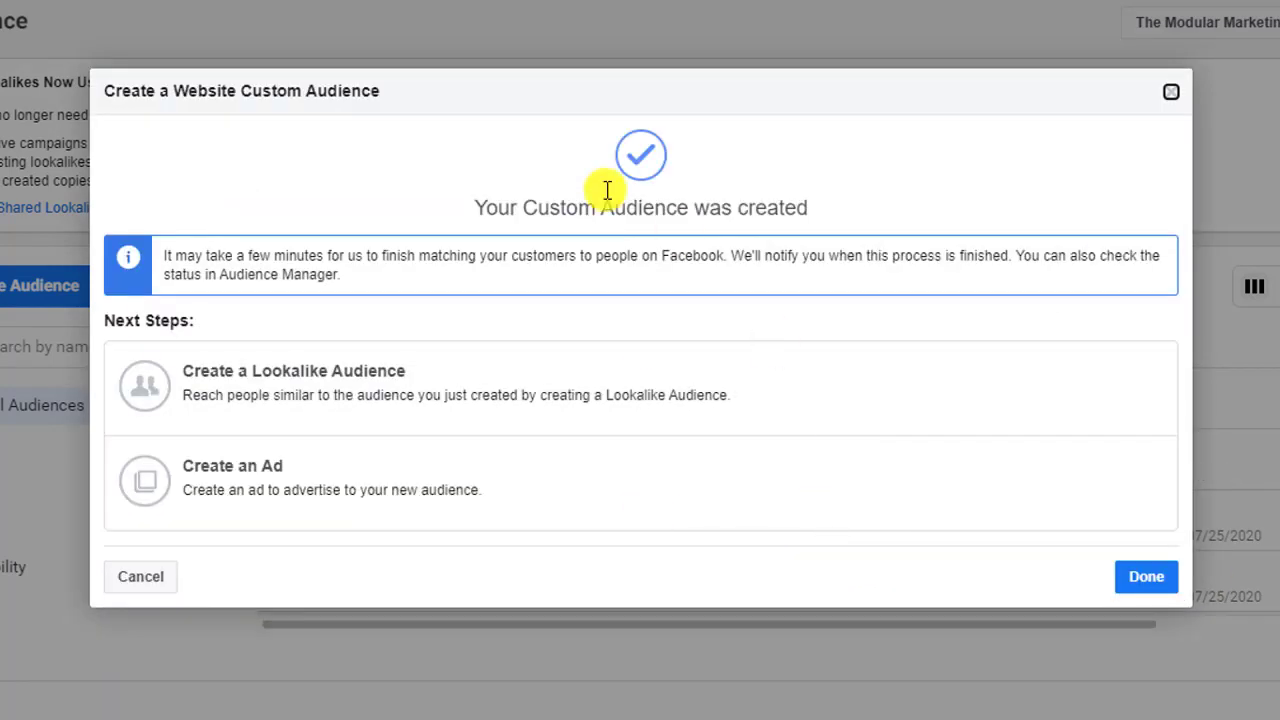
left_click(1170, 584)
mouse_move(418, 465)
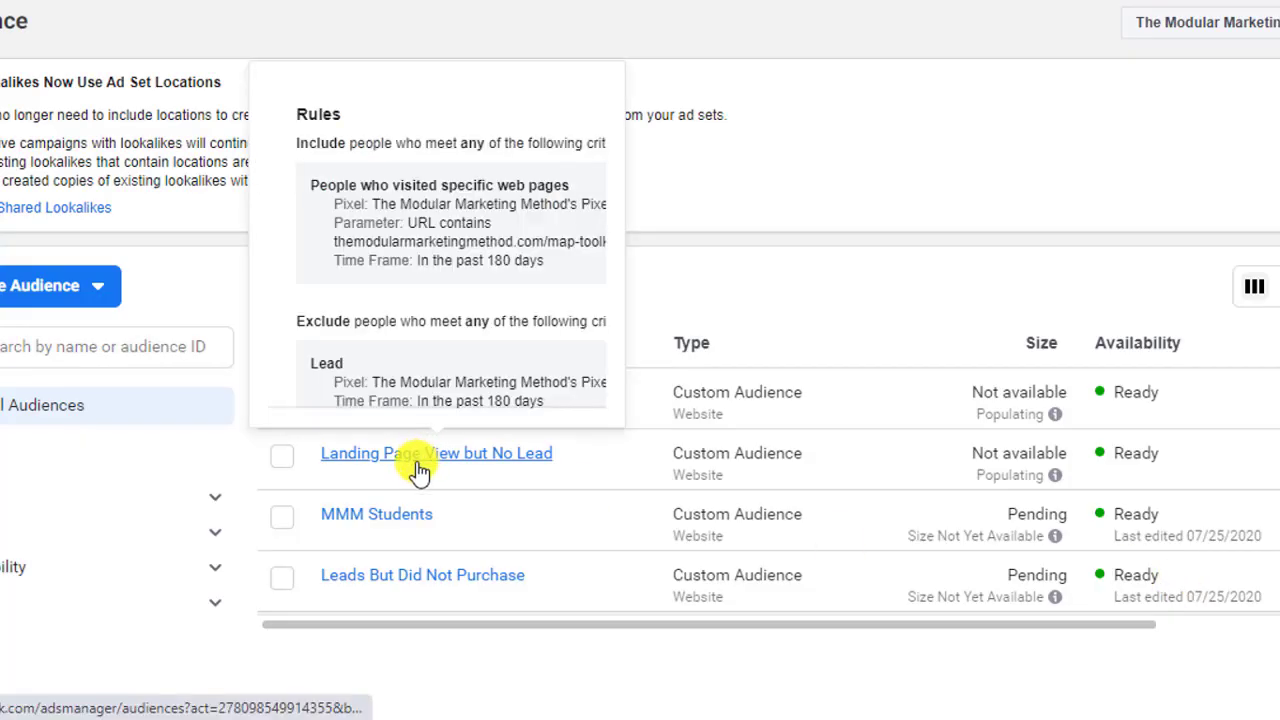
mouse_move(420, 532)
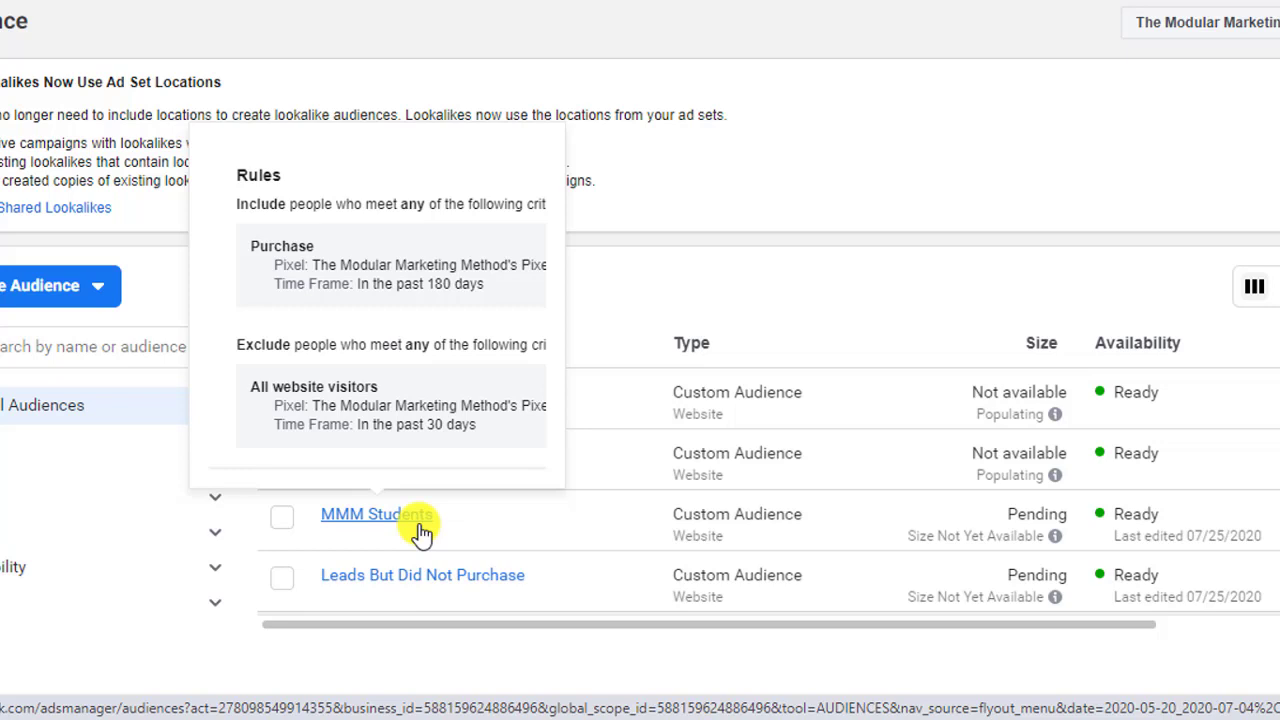
- Start a website custom audience that includes people who triggered the Purchase event
left_click(91, 295)
left_click(91, 343)
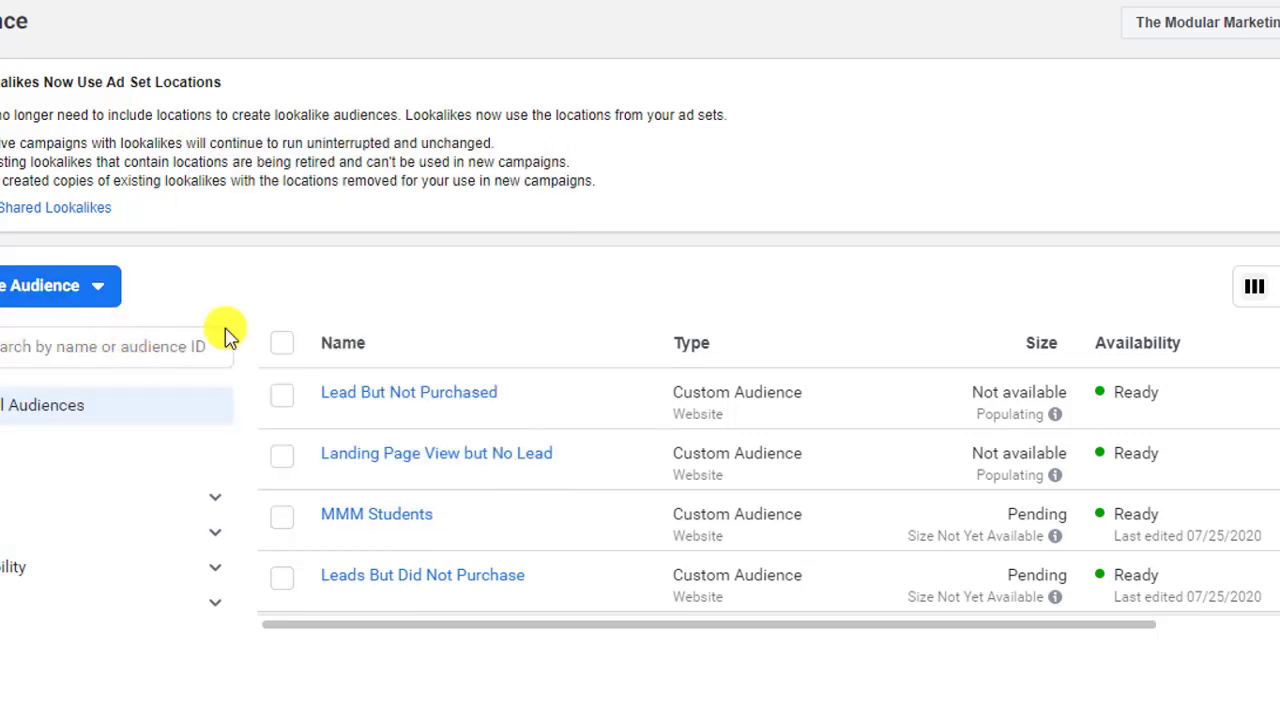
left_click(300, 181)
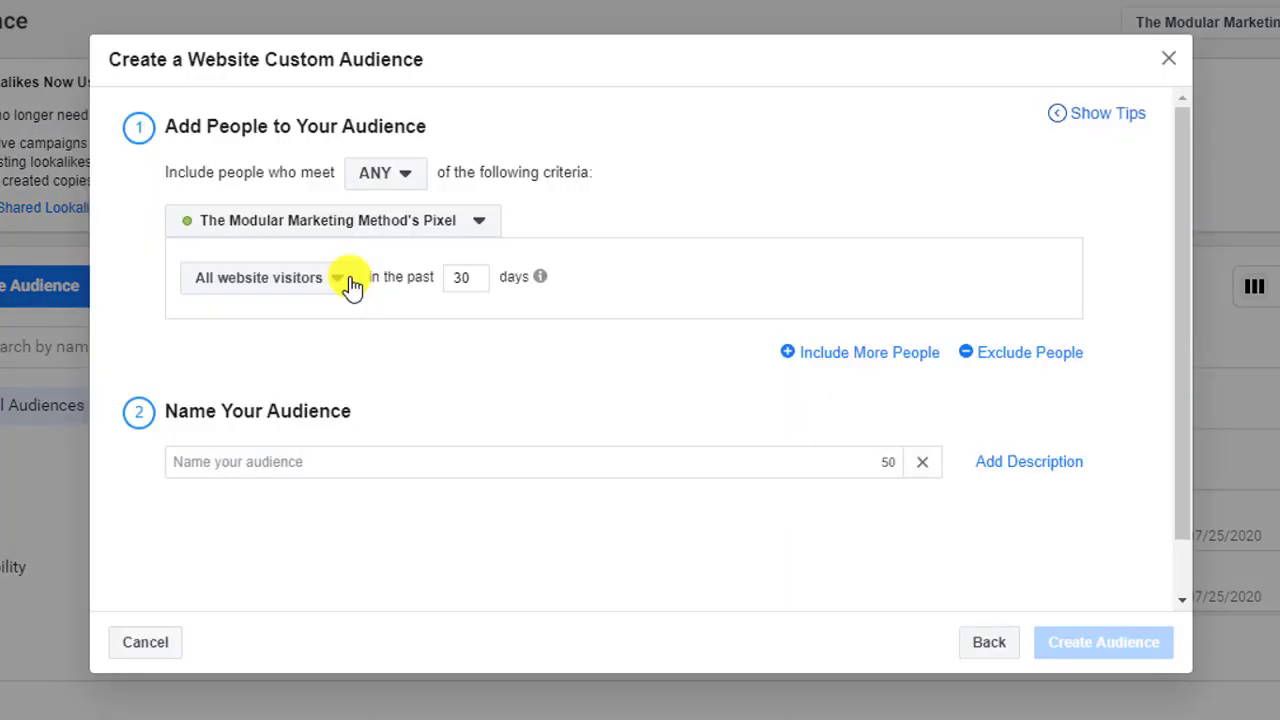
left_click(328, 283)
scroll(340, 435, "down", 2)
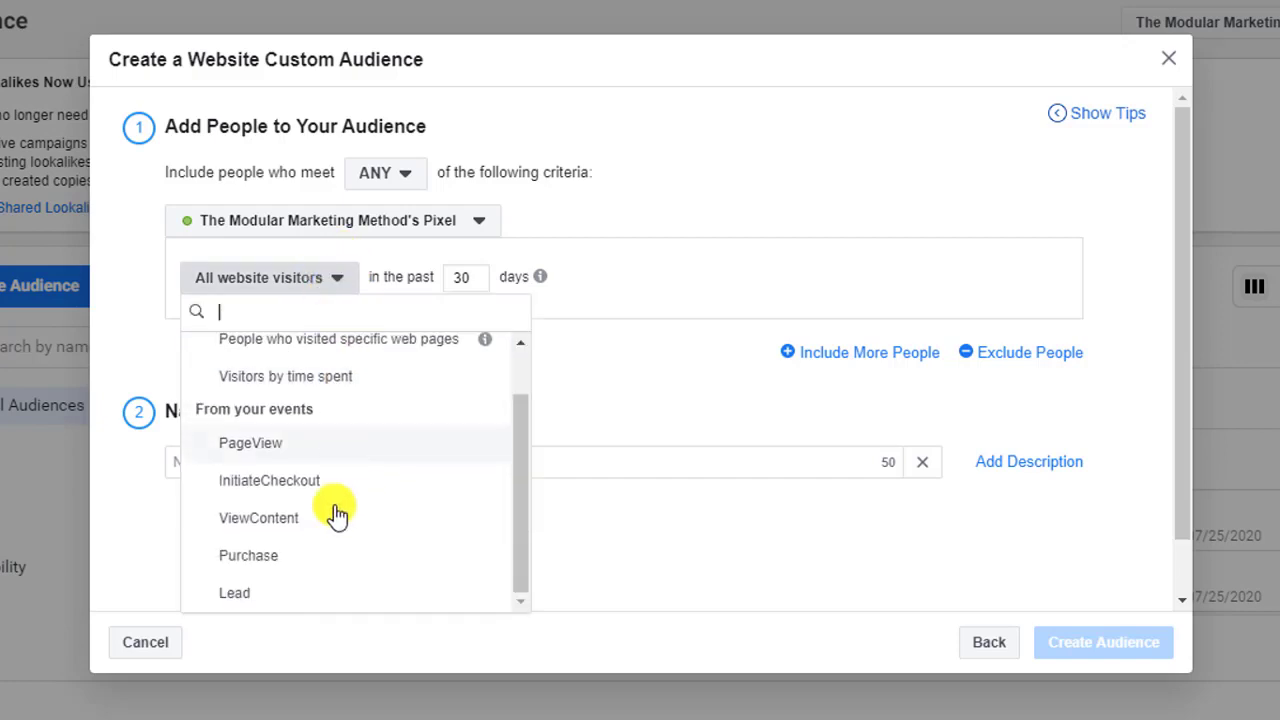
left_click(323, 556)
- Name the purchasers audience draft "Customers of Specific", and close the form without creating it
left_click(294, 481)
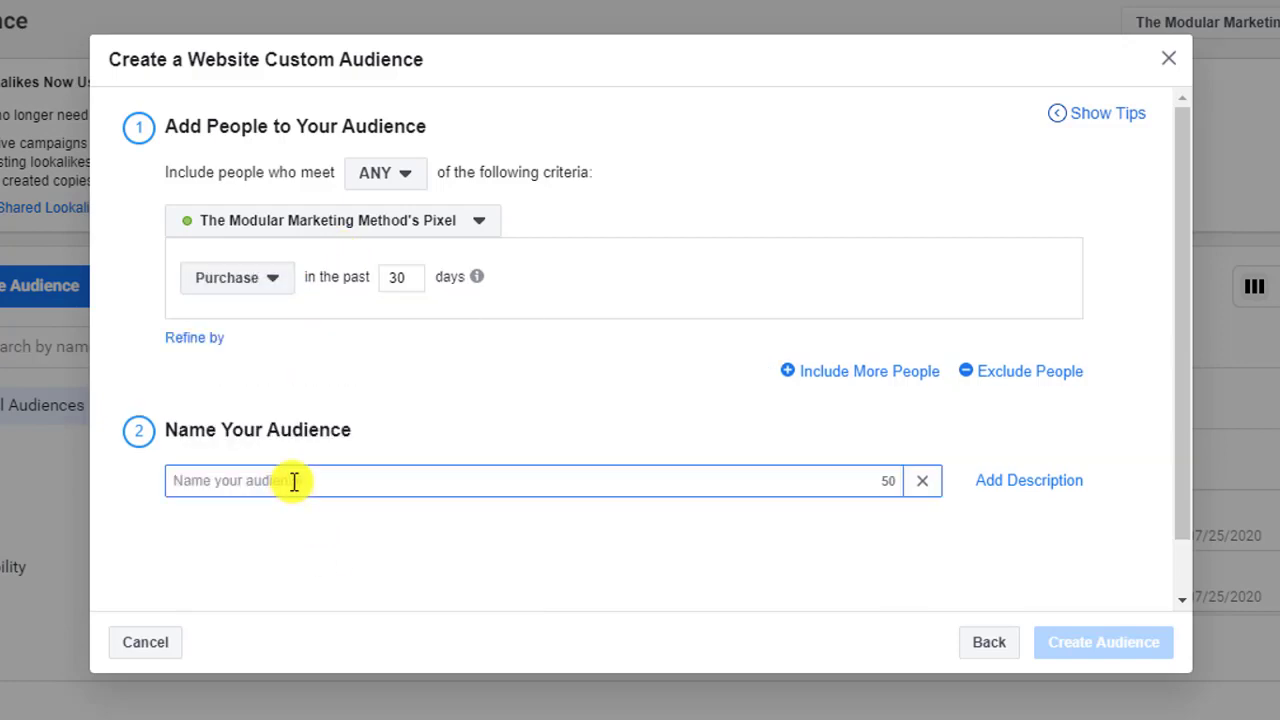
type("Pro")
key("BackSpace")
type("Customers of S")
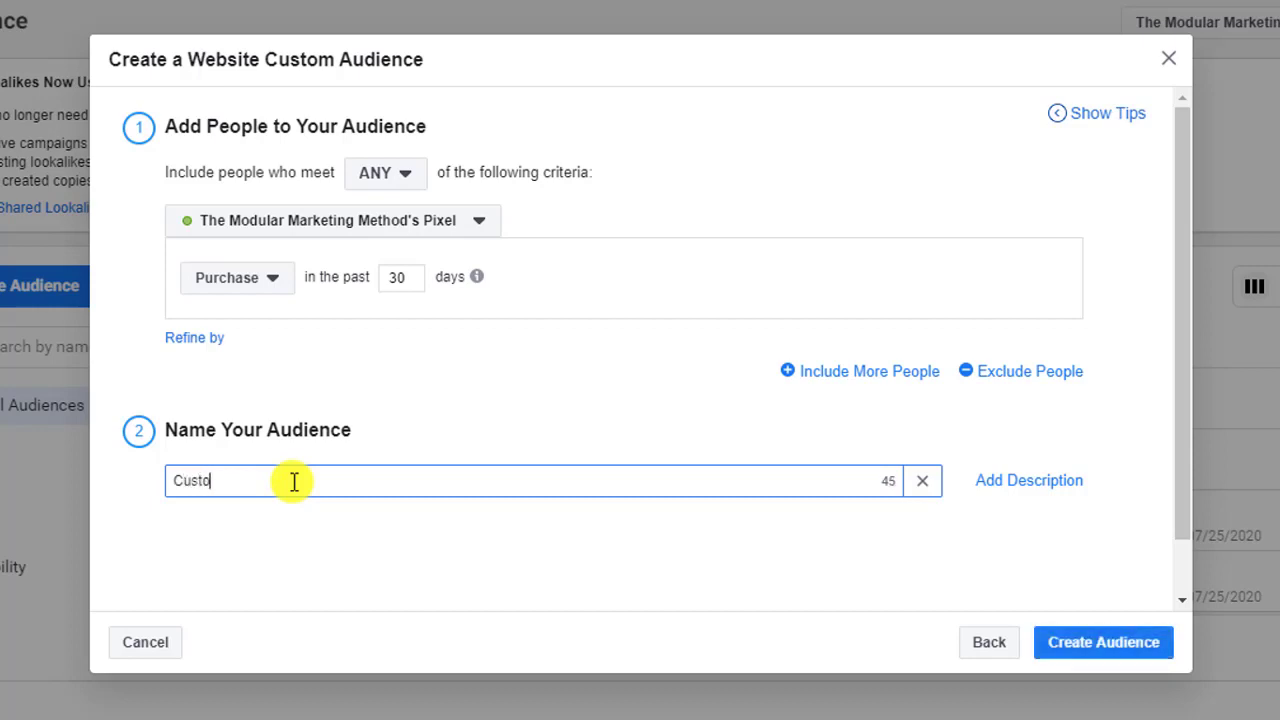
type("peciif")
key("BackSpace")
key("BackSpace")
type("fic")
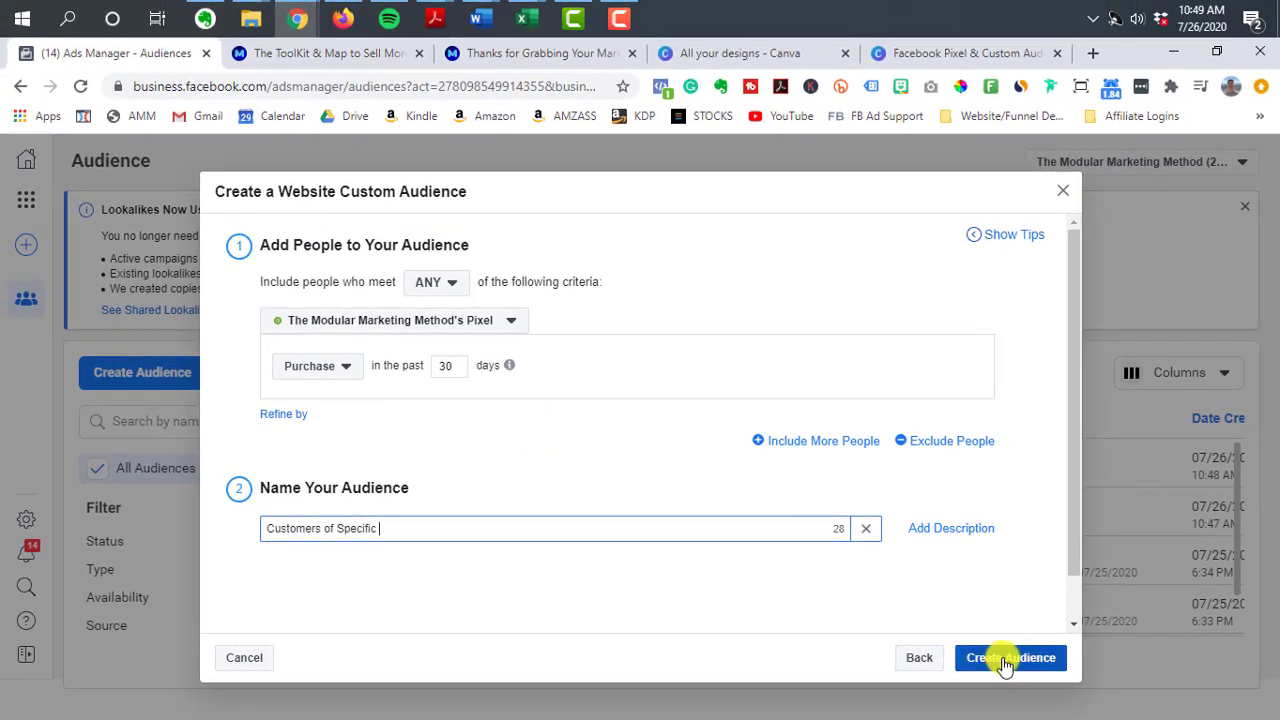
left_click(1063, 191)
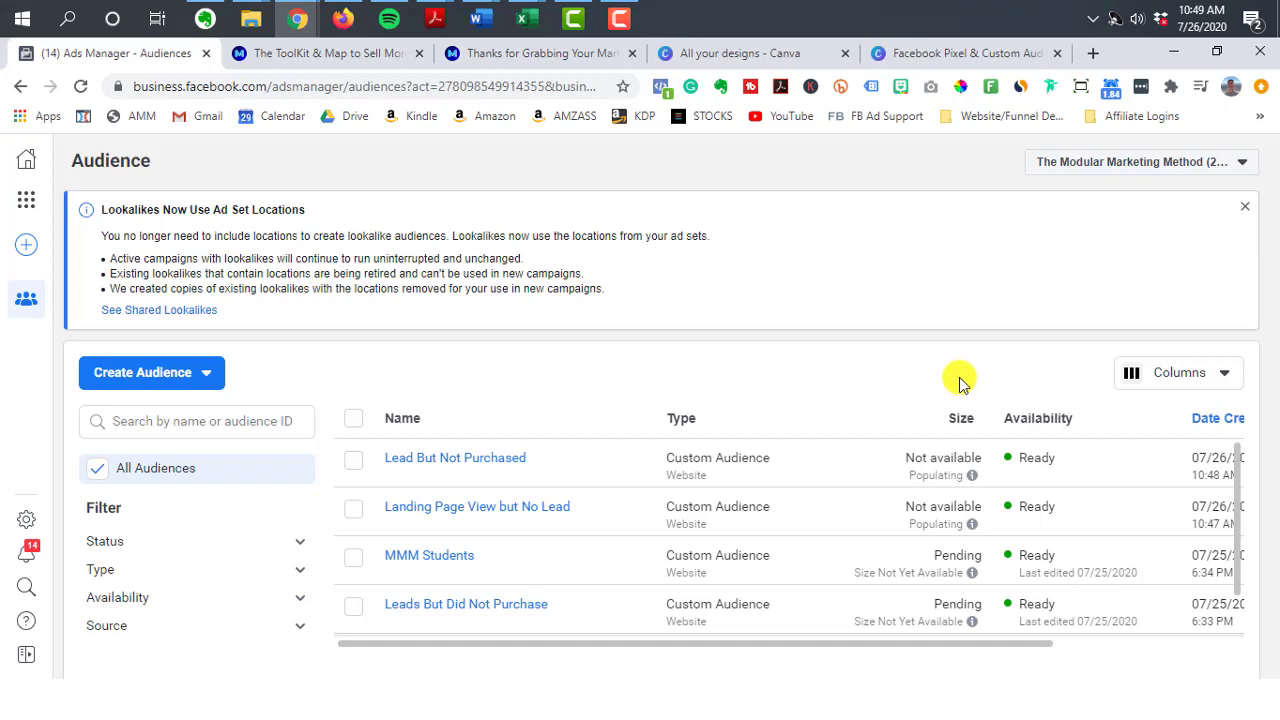
- Review the conversion settings of the US - 18+ ad set and check the marketing toolkit landing page
mouse_move(968, 528)
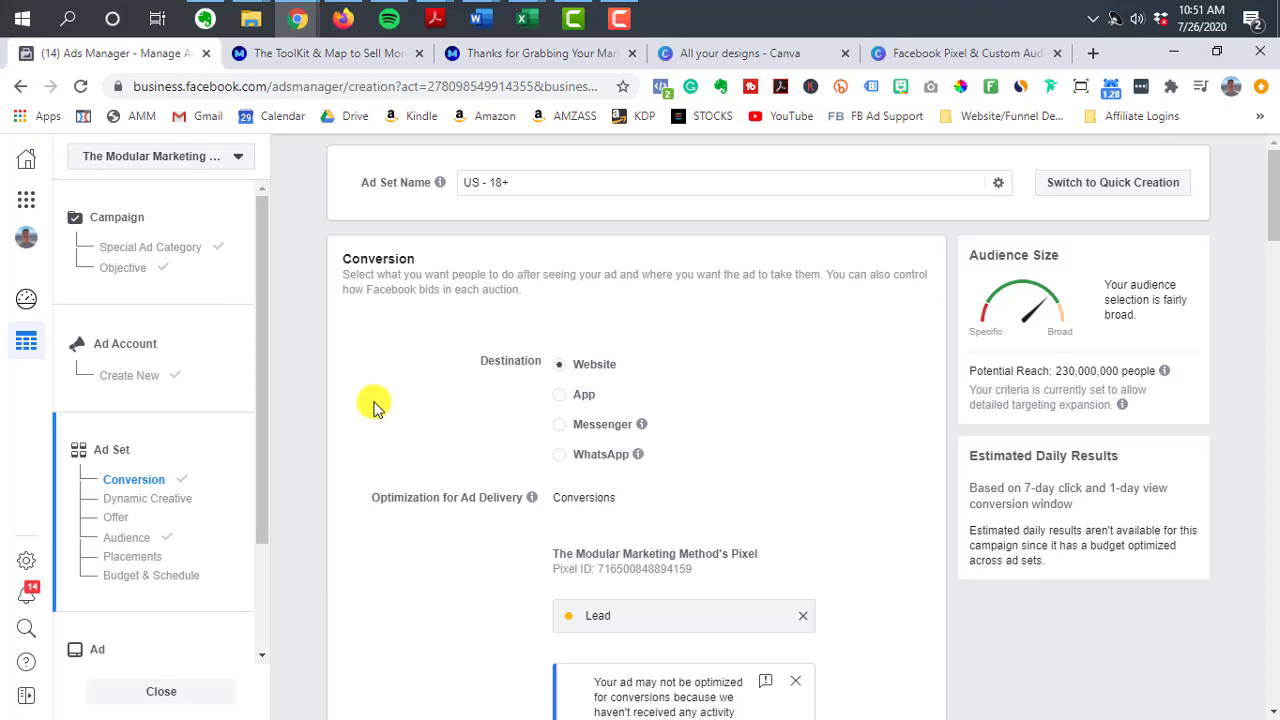
scroll(373, 405, "down", 2)
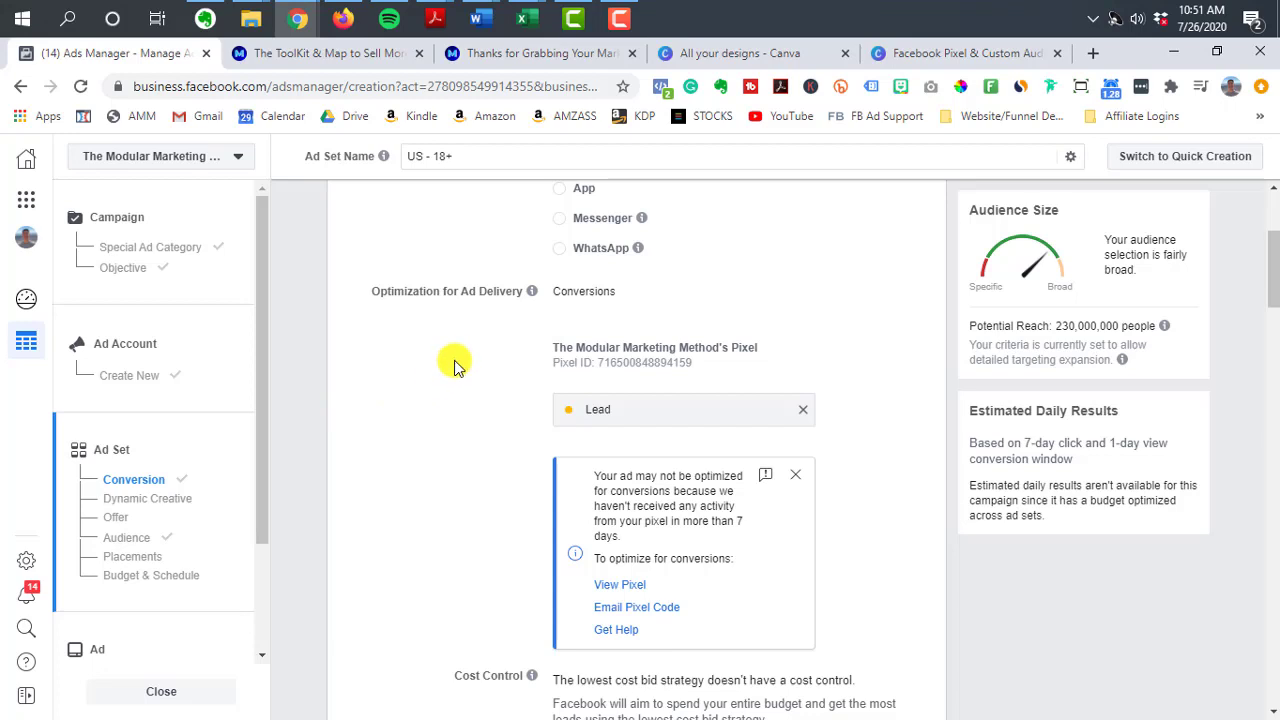
scroll(453, 366, "down", 1)
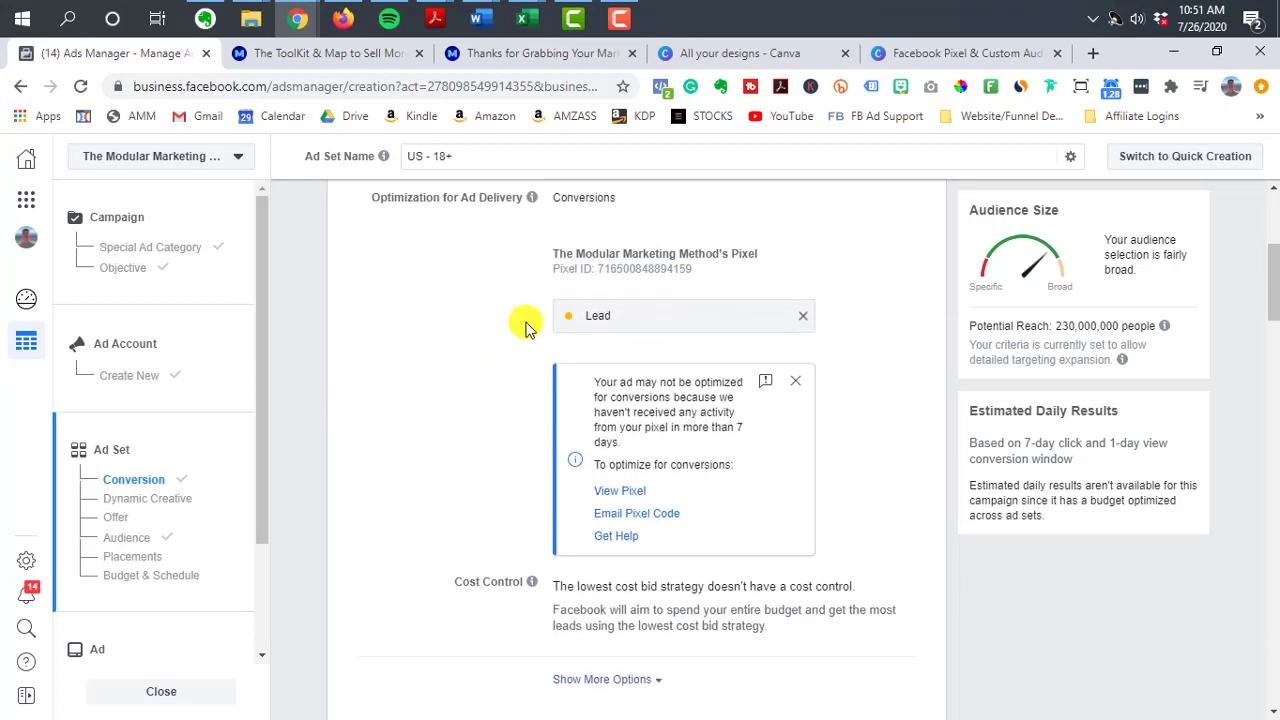
left_click(333, 55)
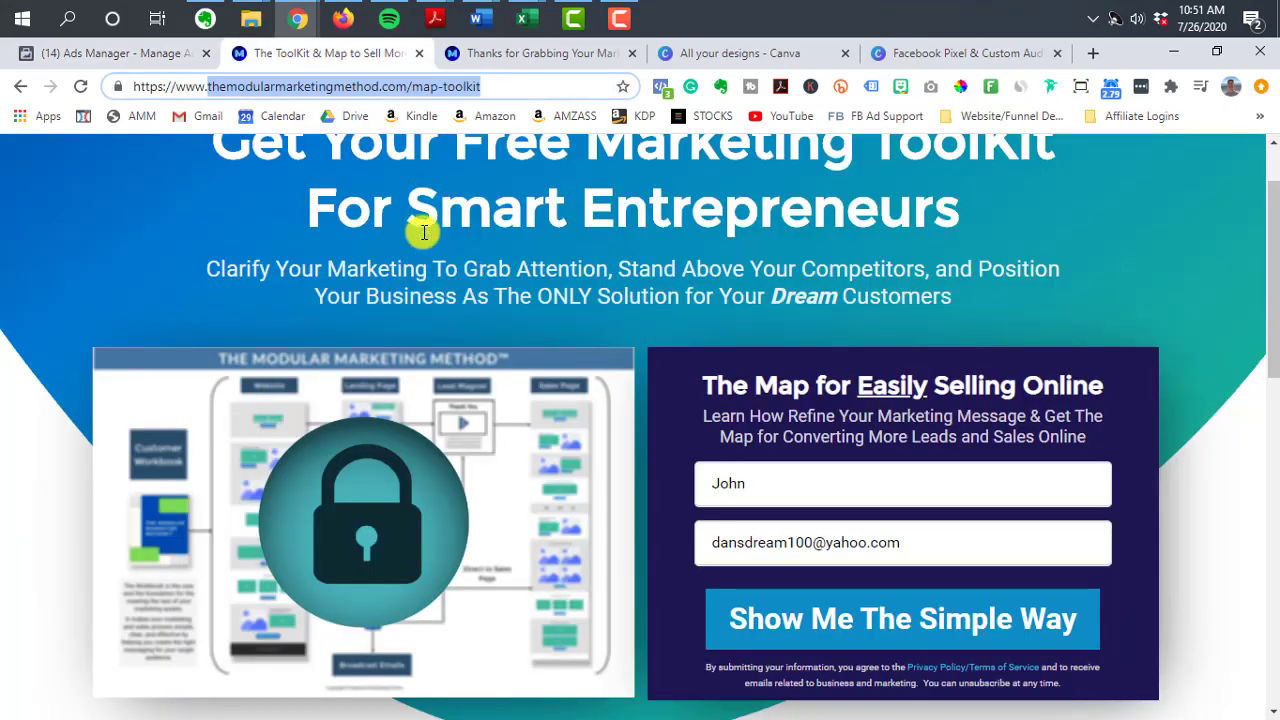
left_click(164, 52)
- Look through the custom audiences available for the ad set without adding one
scroll(598, 340, "down", 8)
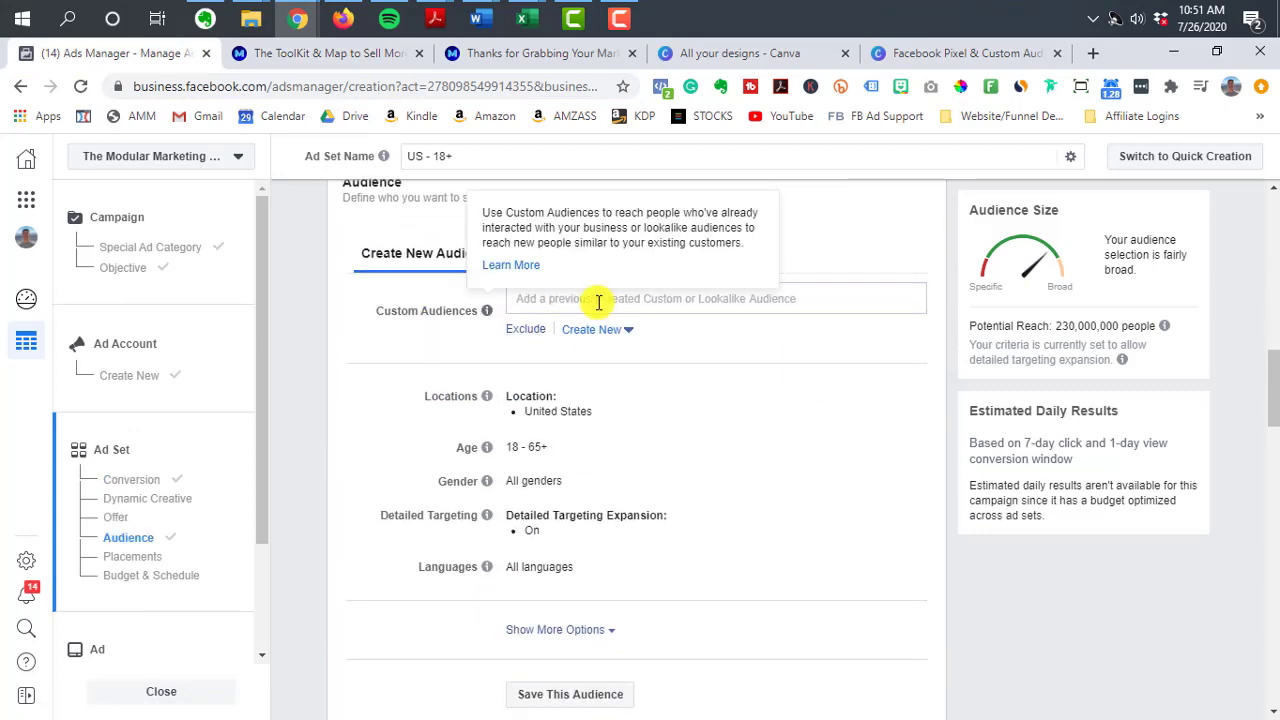
left_click(546, 298)
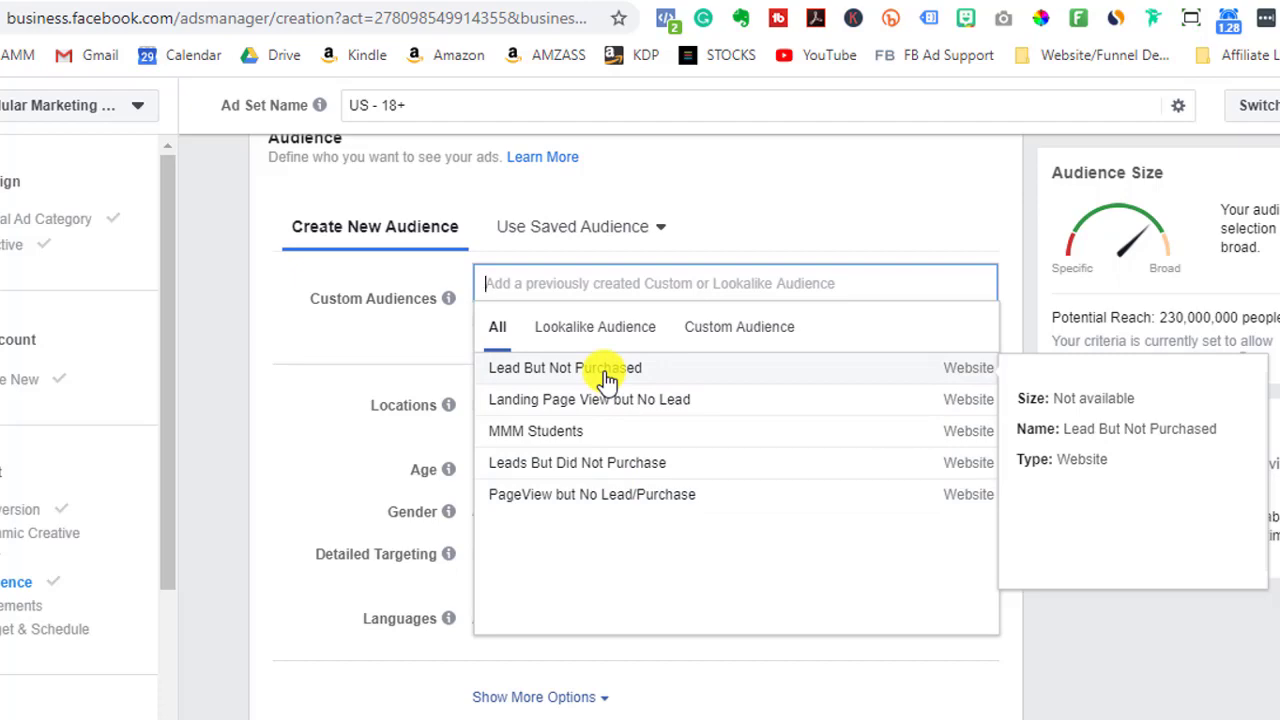
left_click(228, 338)
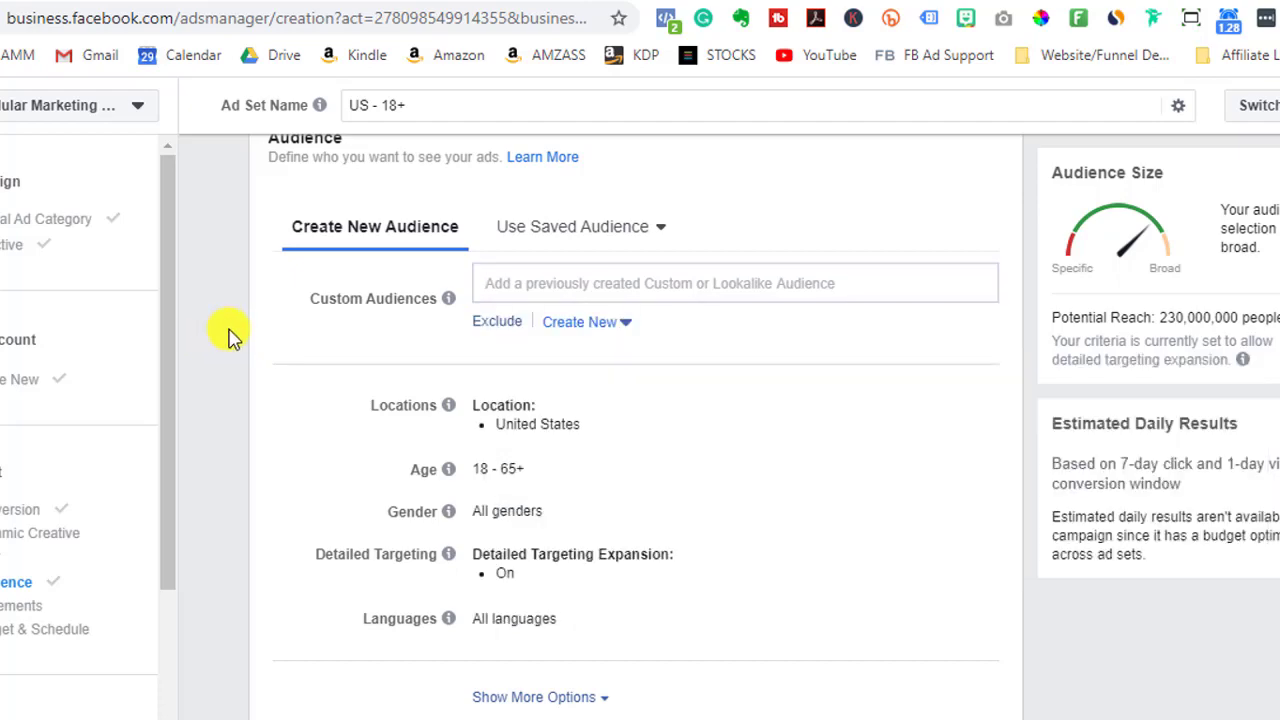
scroll(228, 338, "up", 5)
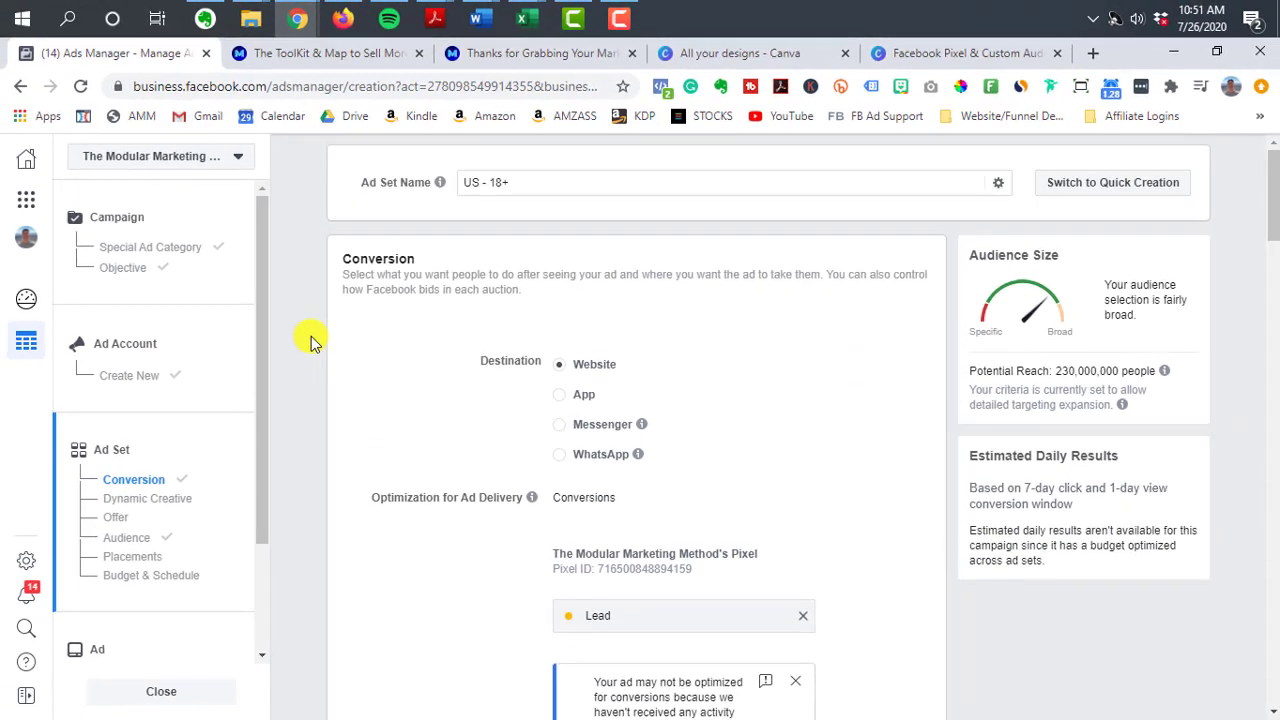
- Try to edit the ad set's Lead conversion event in place, and dismiss the pixel activity notice below it
scroll(330, 350, "down", 1)
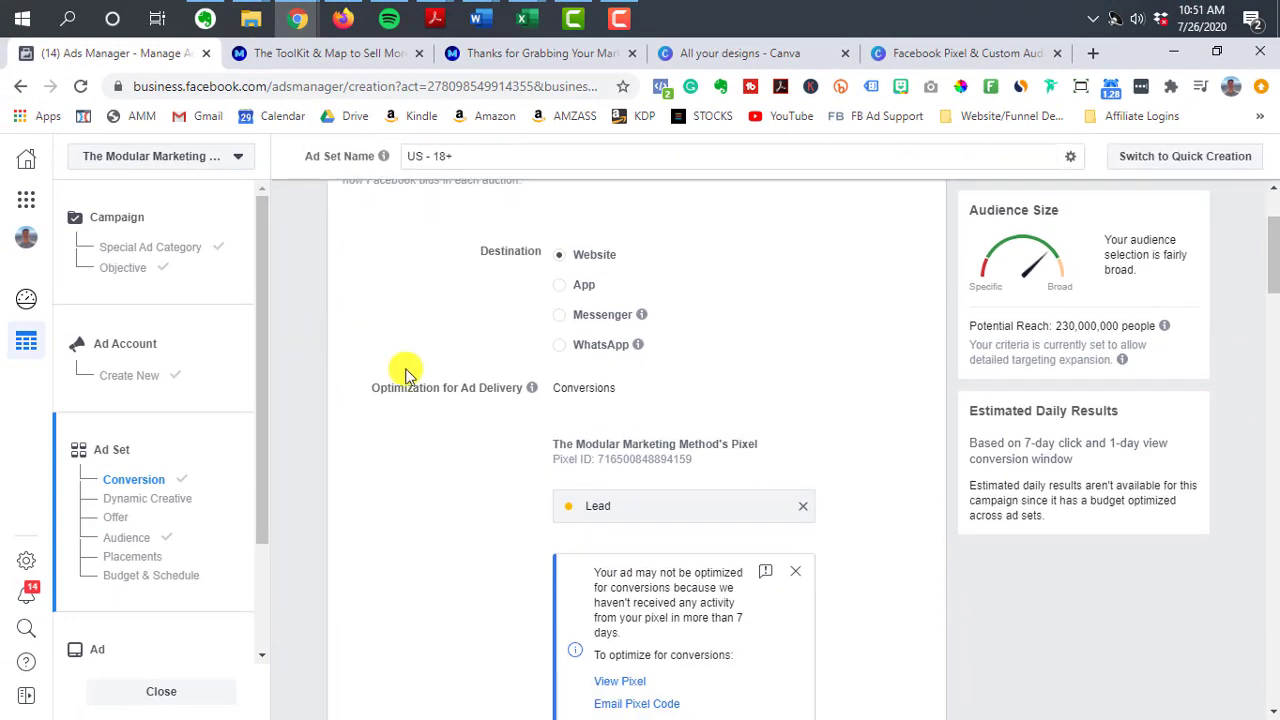
left_click(742, 505)
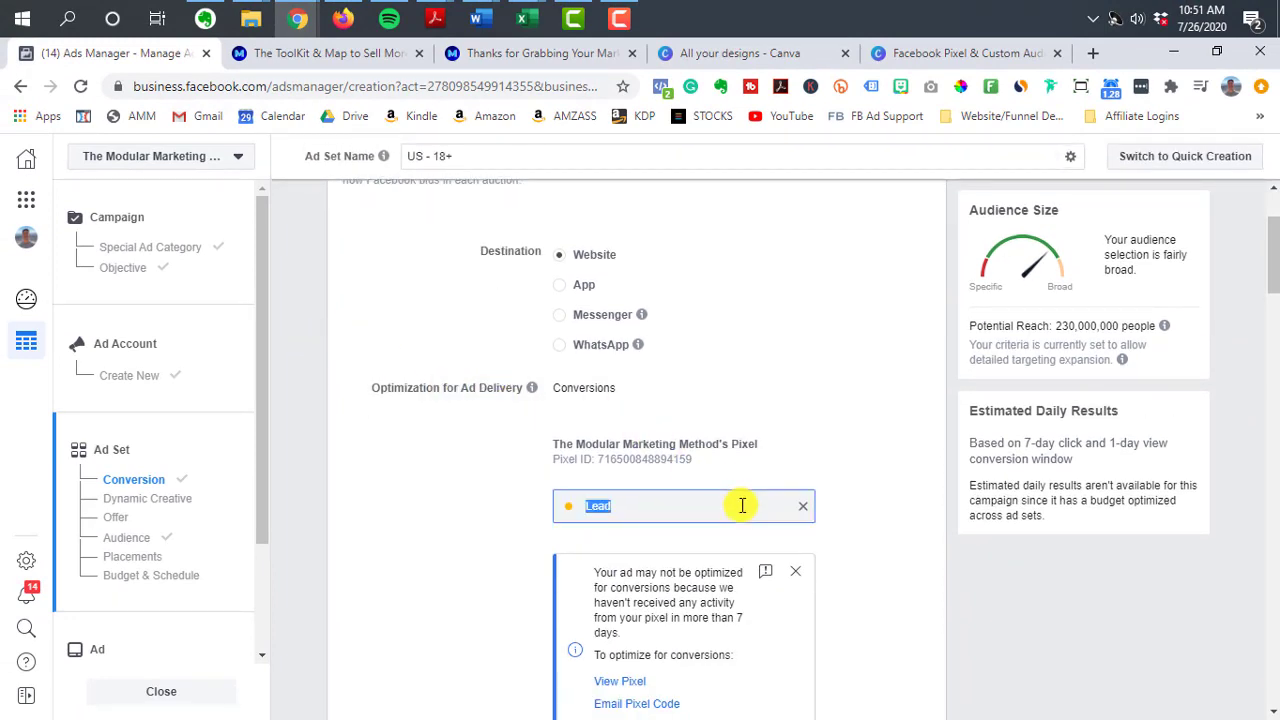
scroll(742, 505, "down", 1)
left_click(591, 409)
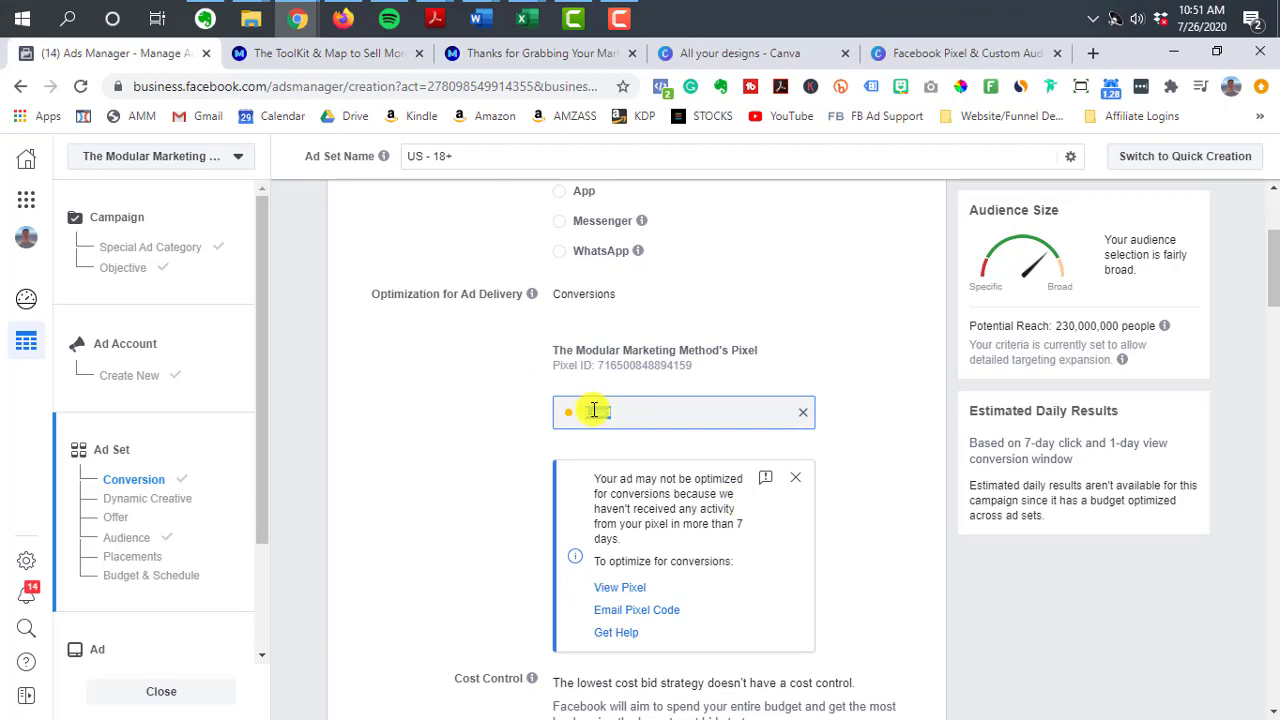
double_click(689, 414)
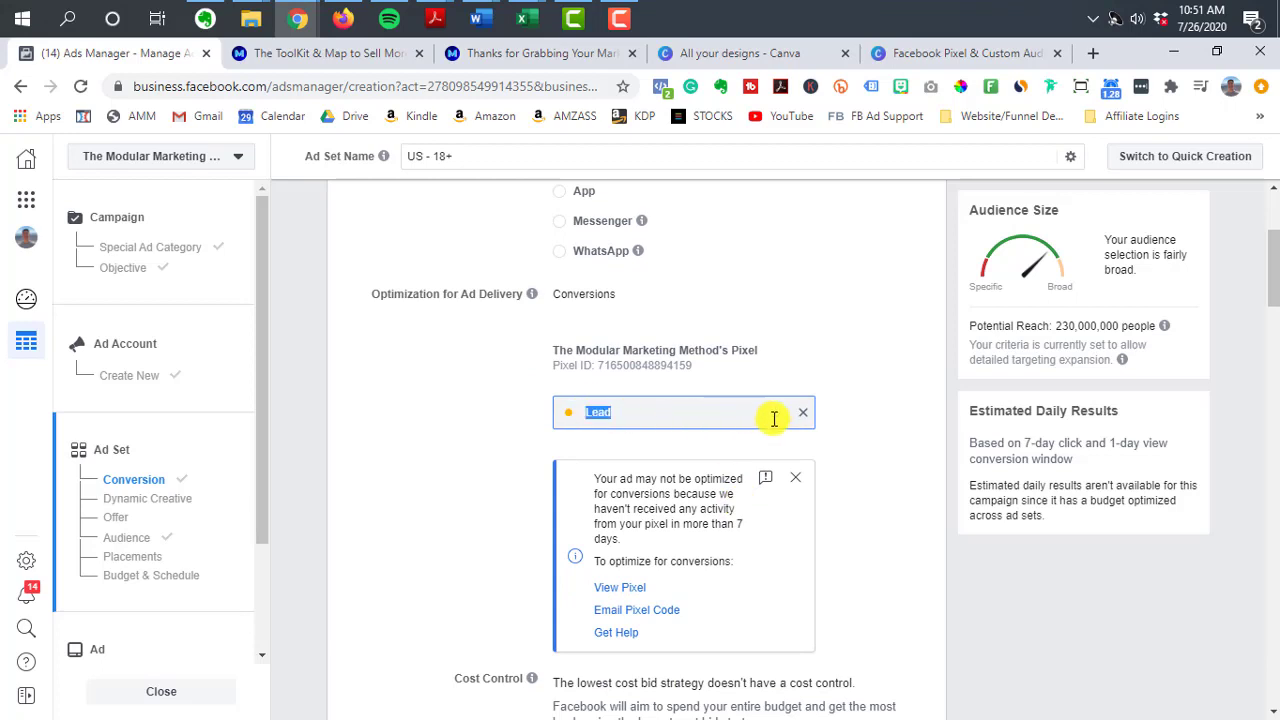
left_click(800, 488)
left_click(654, 406)
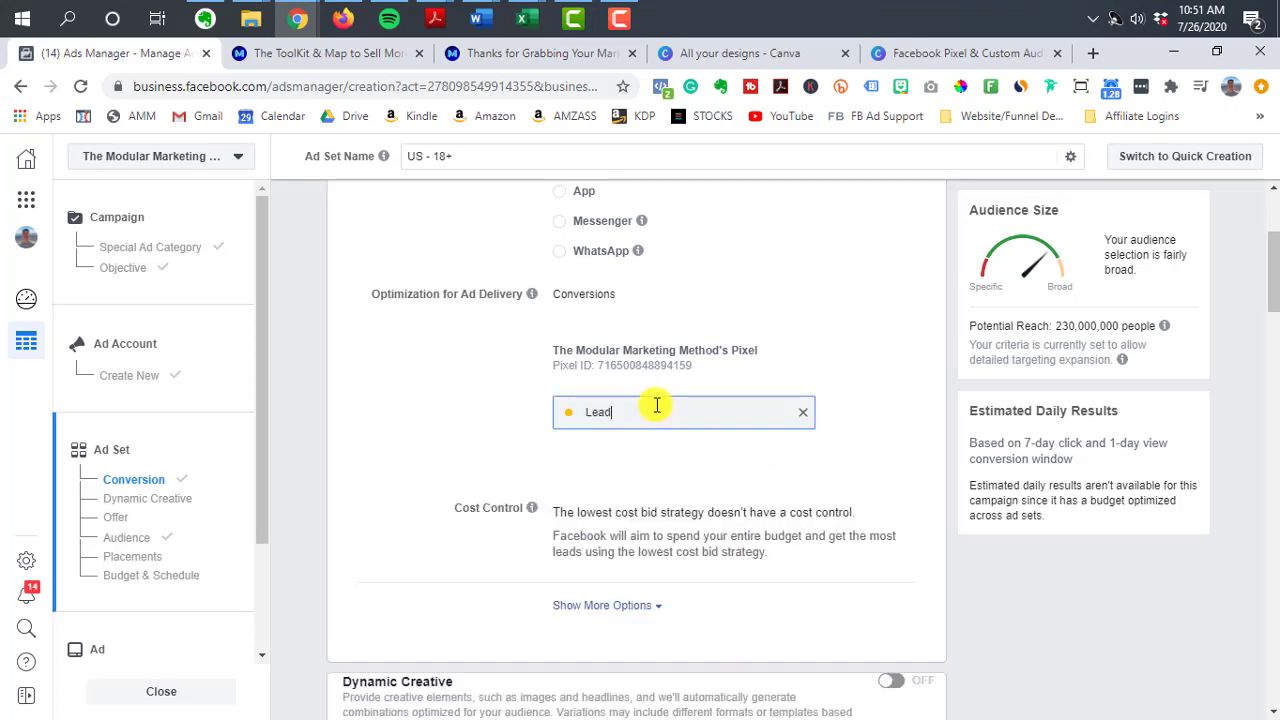
double_click(597, 410)
left_click(580, 418)
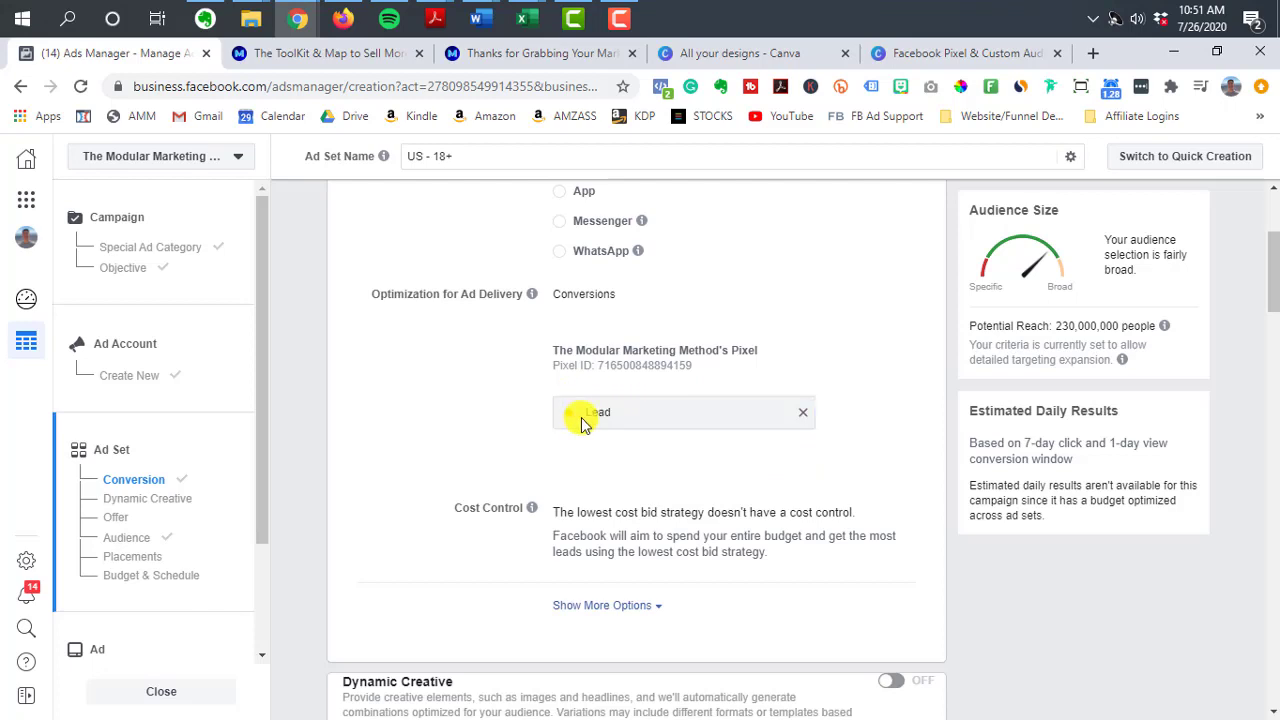
- Remove the Lead conversion event from the ad set and choose Purchase as the event to optimize for
left_click(801, 416)
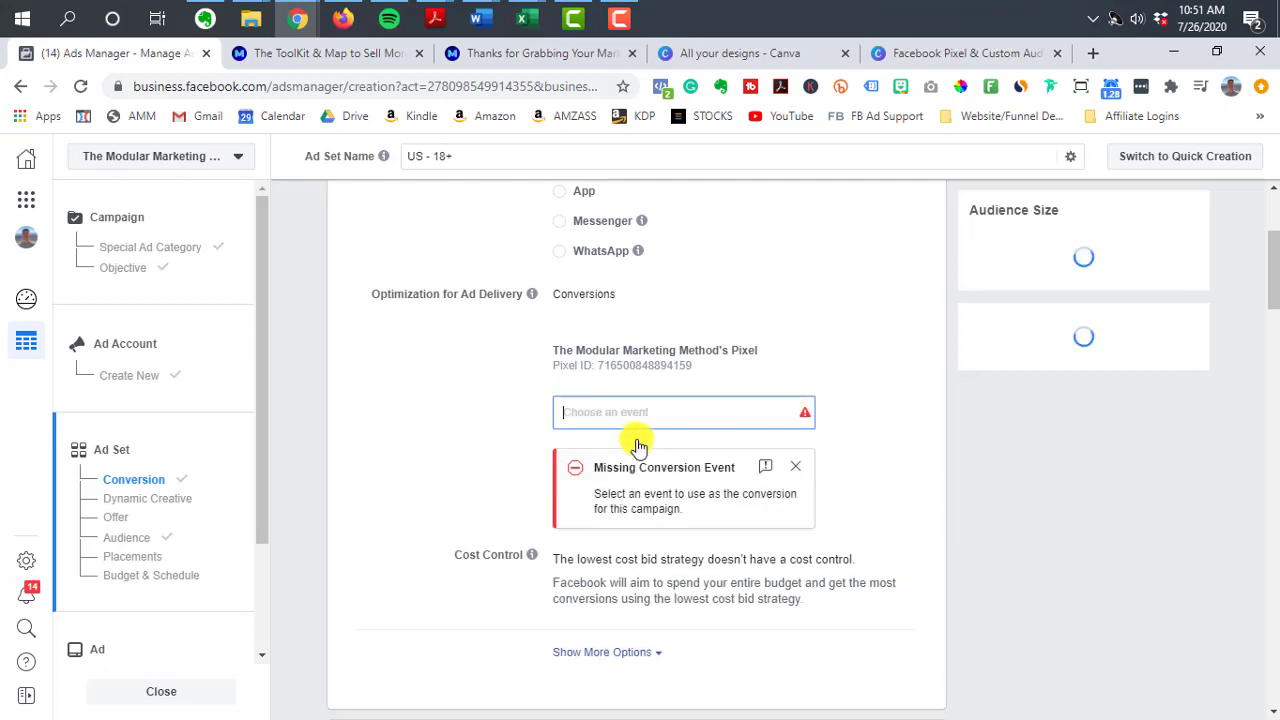
left_click(645, 415)
scroll(645, 497, "down", 7)
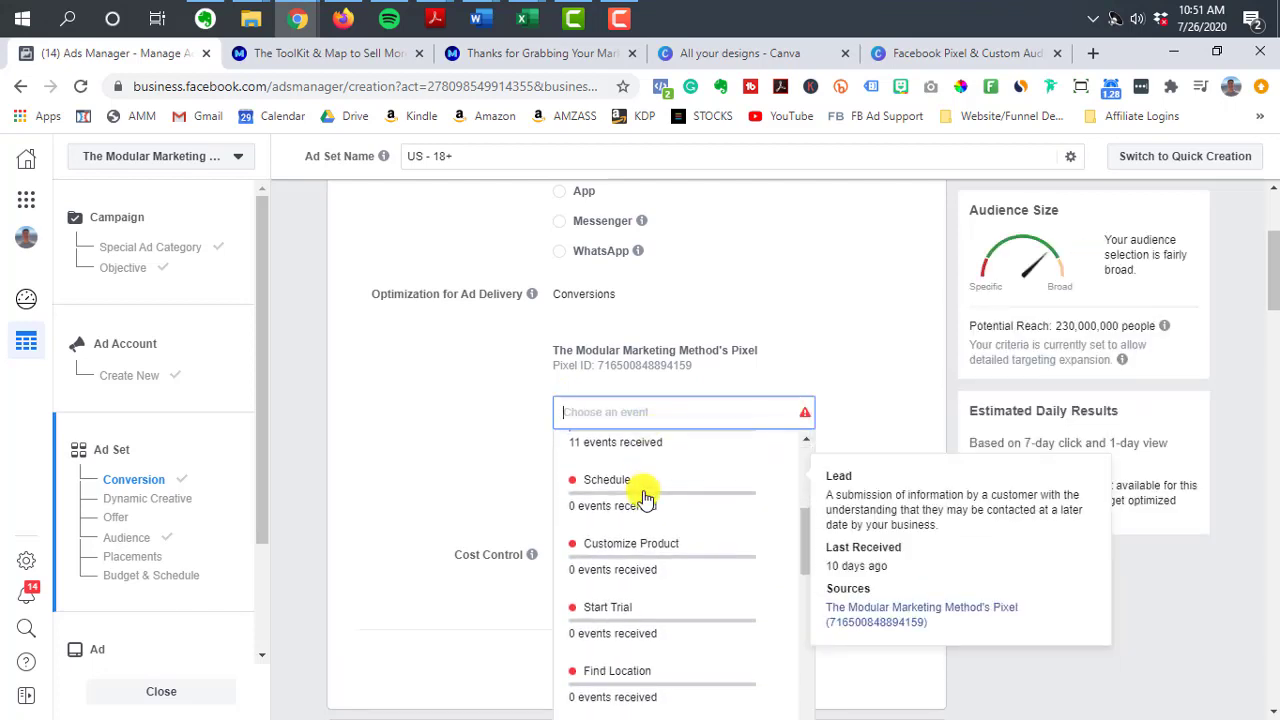
scroll(648, 497, "down", 3)
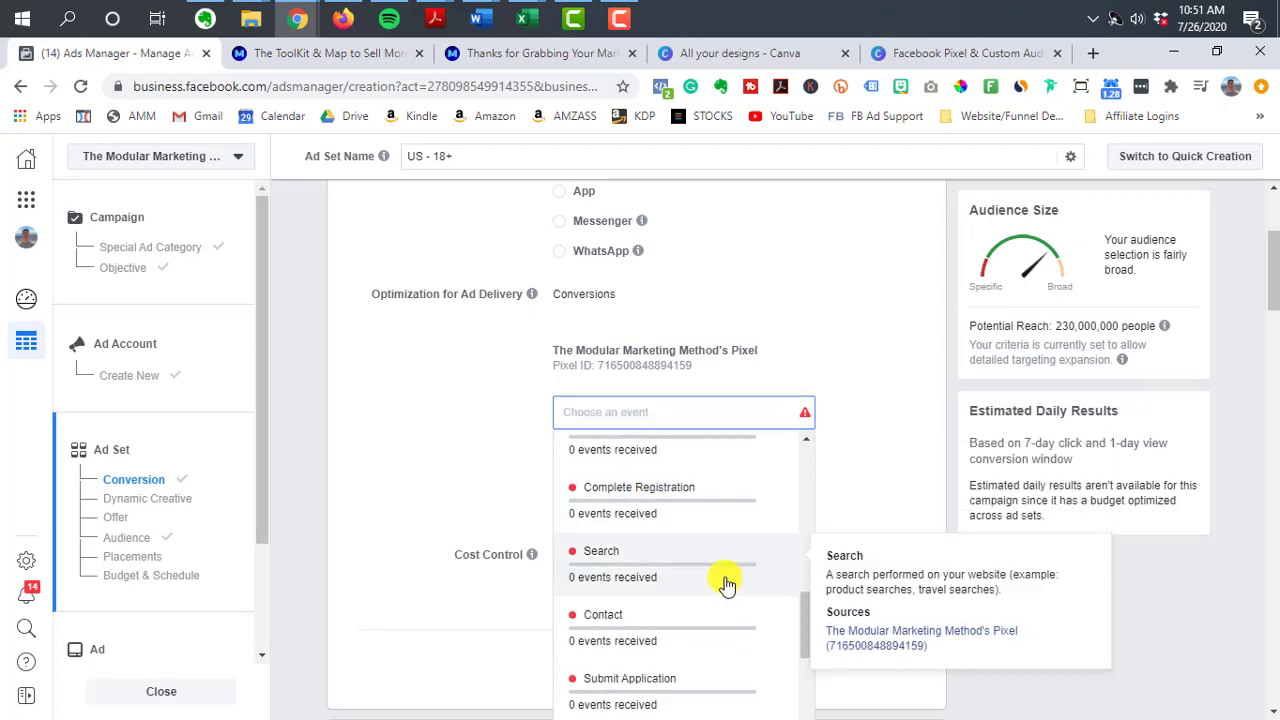
scroll(727, 585, "down", 3)
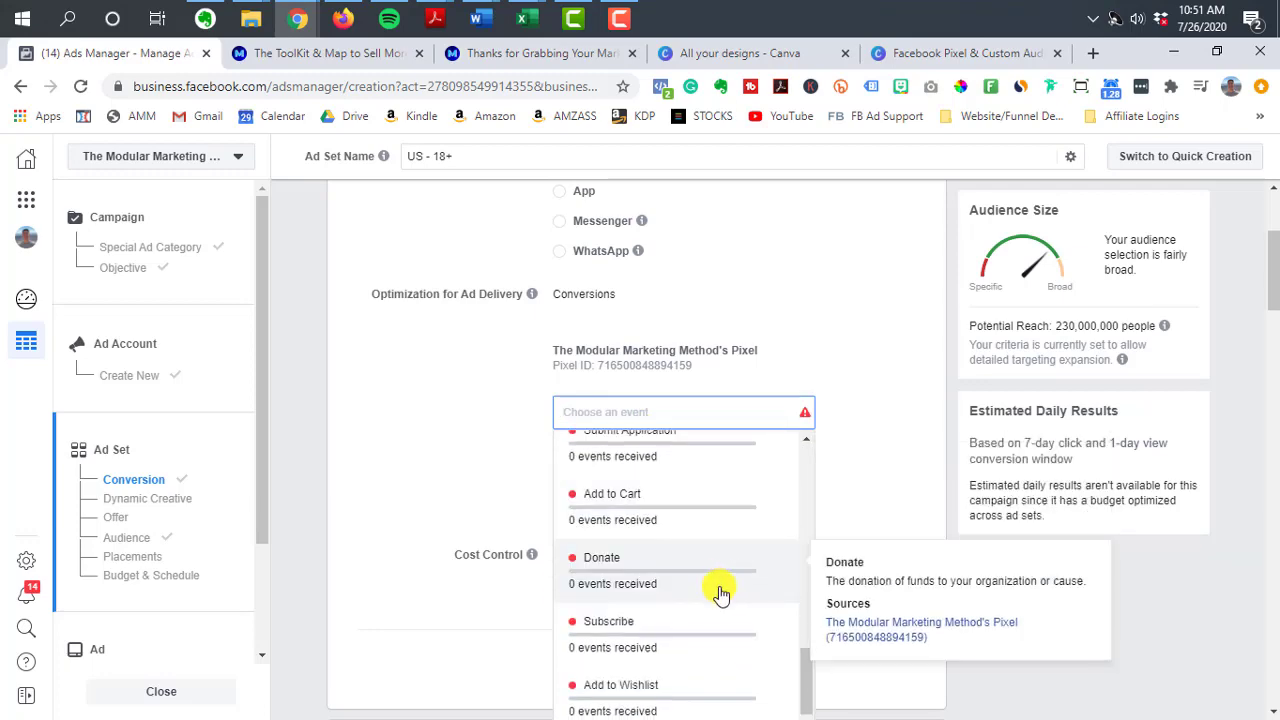
scroll(724, 588, "up", 4)
scroll(721, 592, "up", 3)
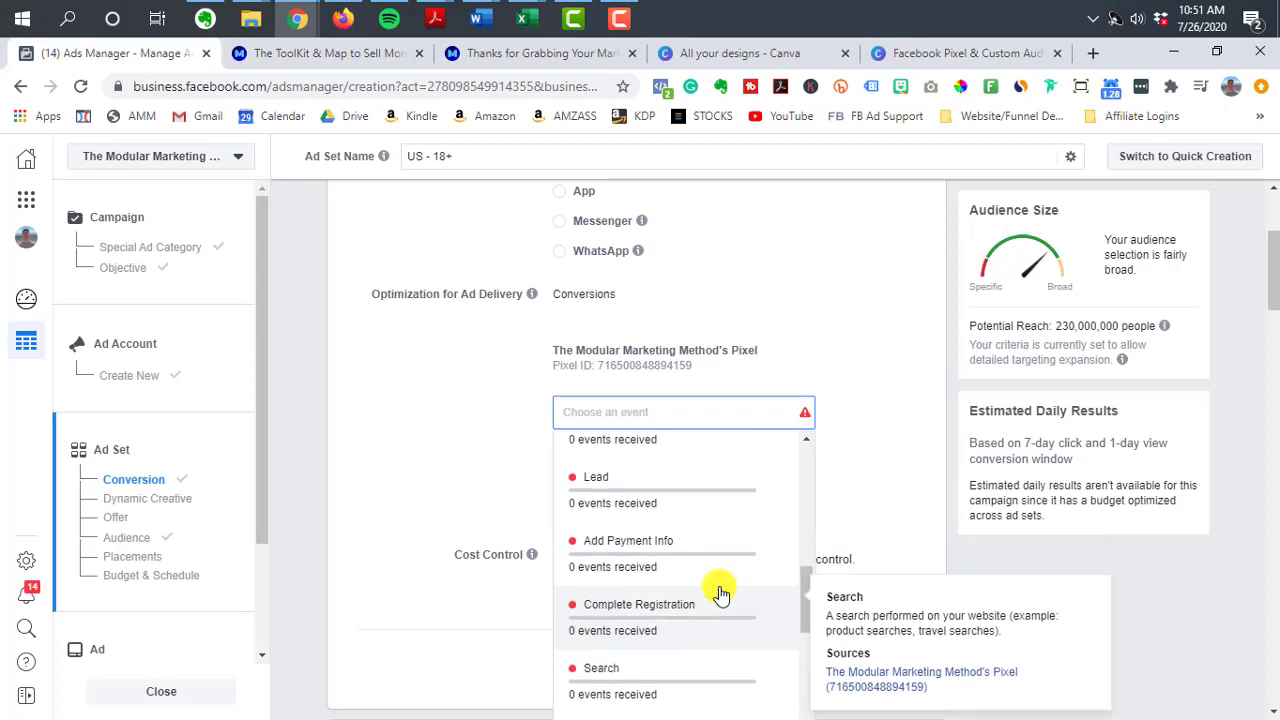
scroll(721, 592, "up", 4)
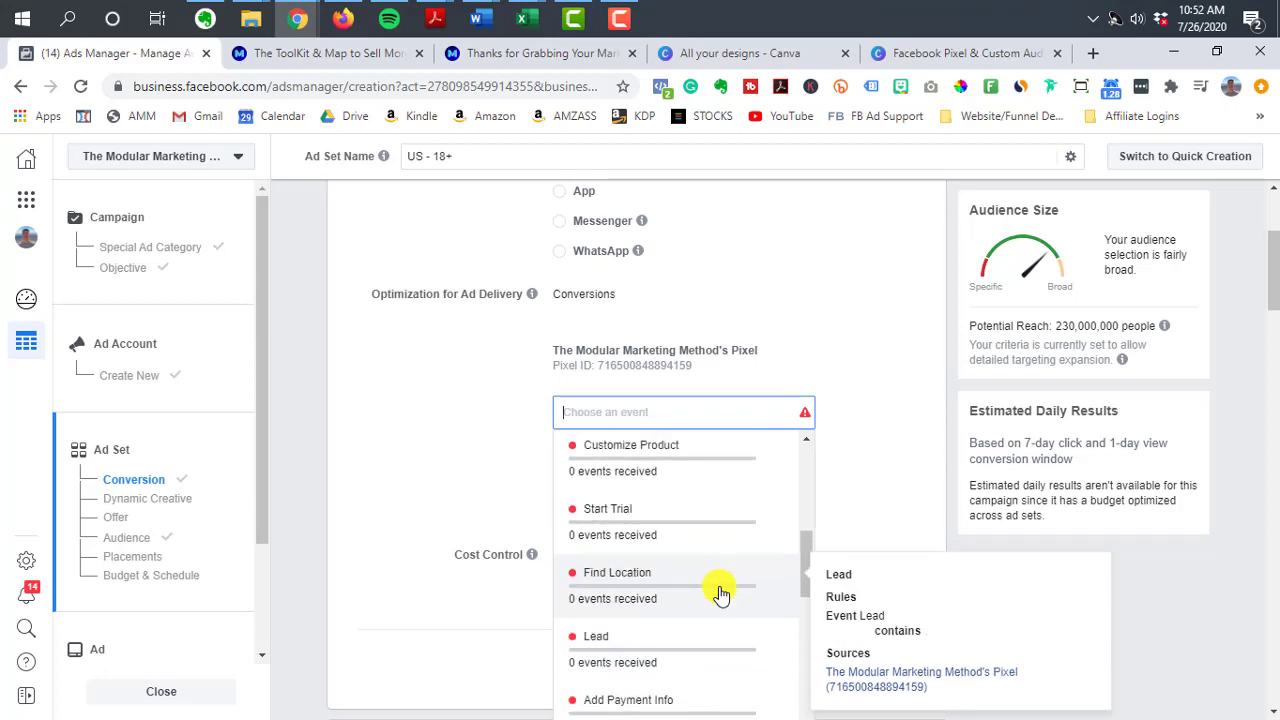
scroll(721, 592, "up", 1)
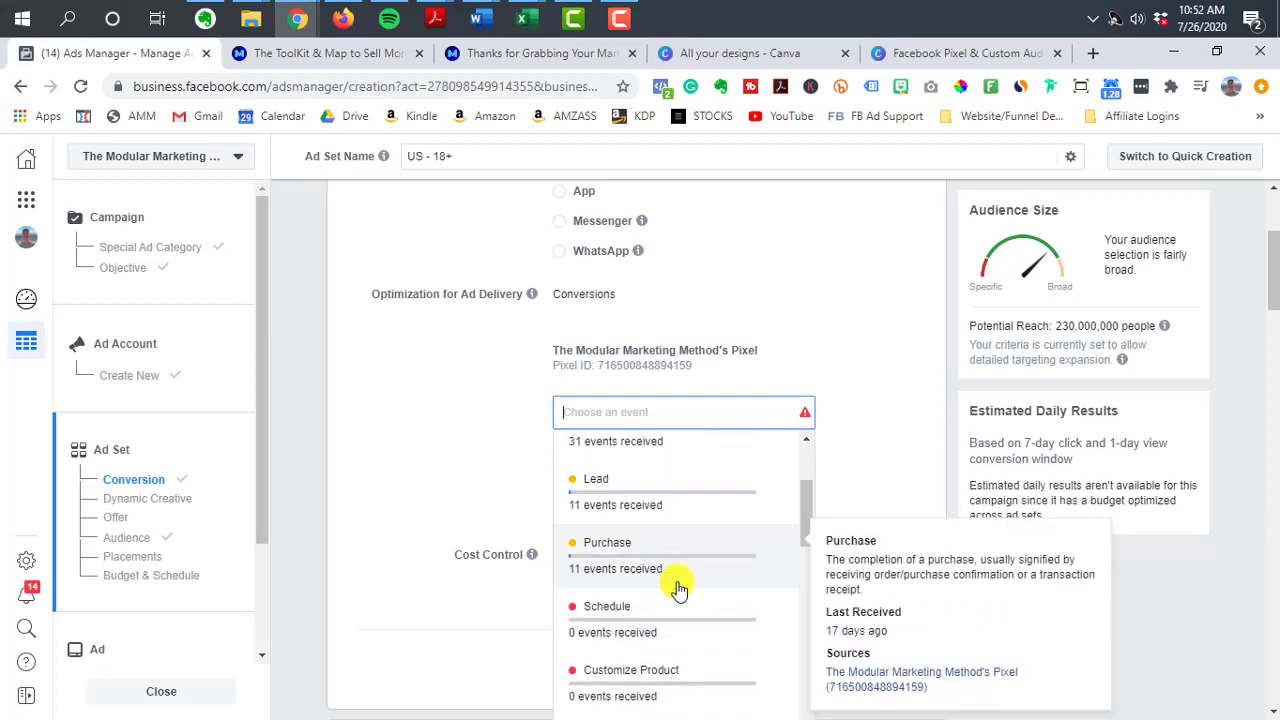
left_click(683, 569)
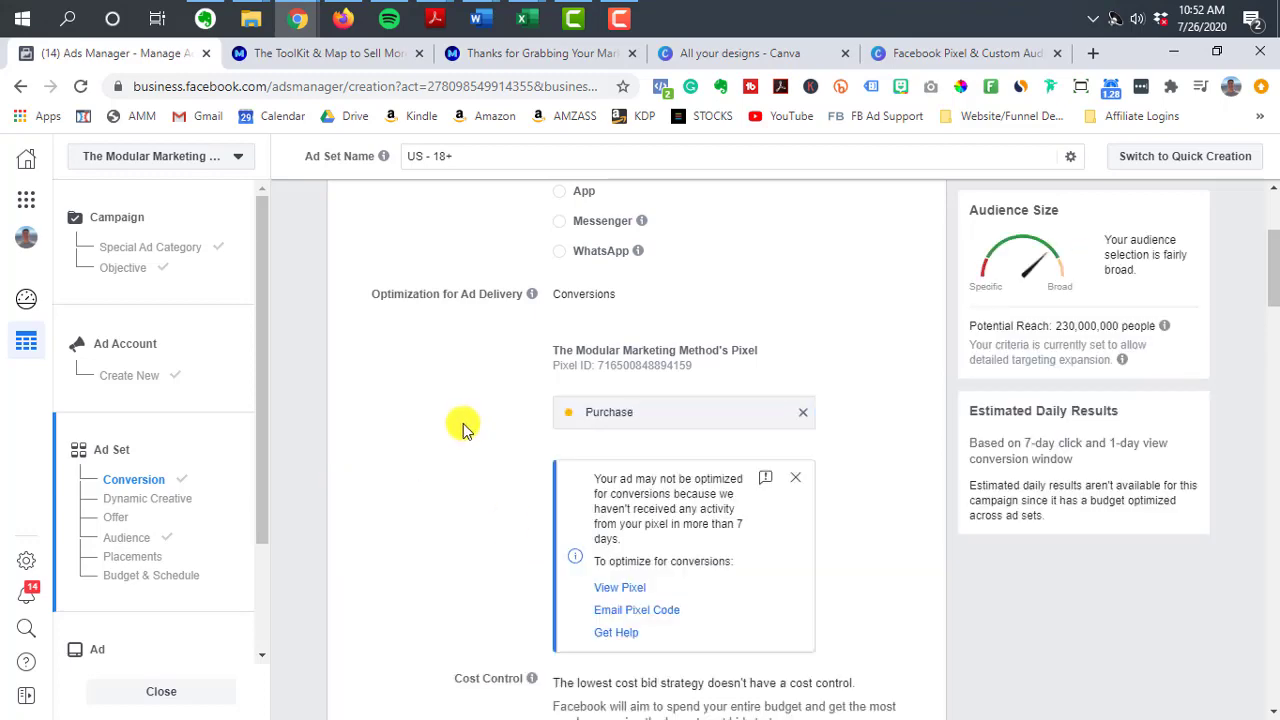
- Add the "Leads But Did Not Purchase" custom audience to the ad set's targeting
scroll(463, 423, "down", 7)
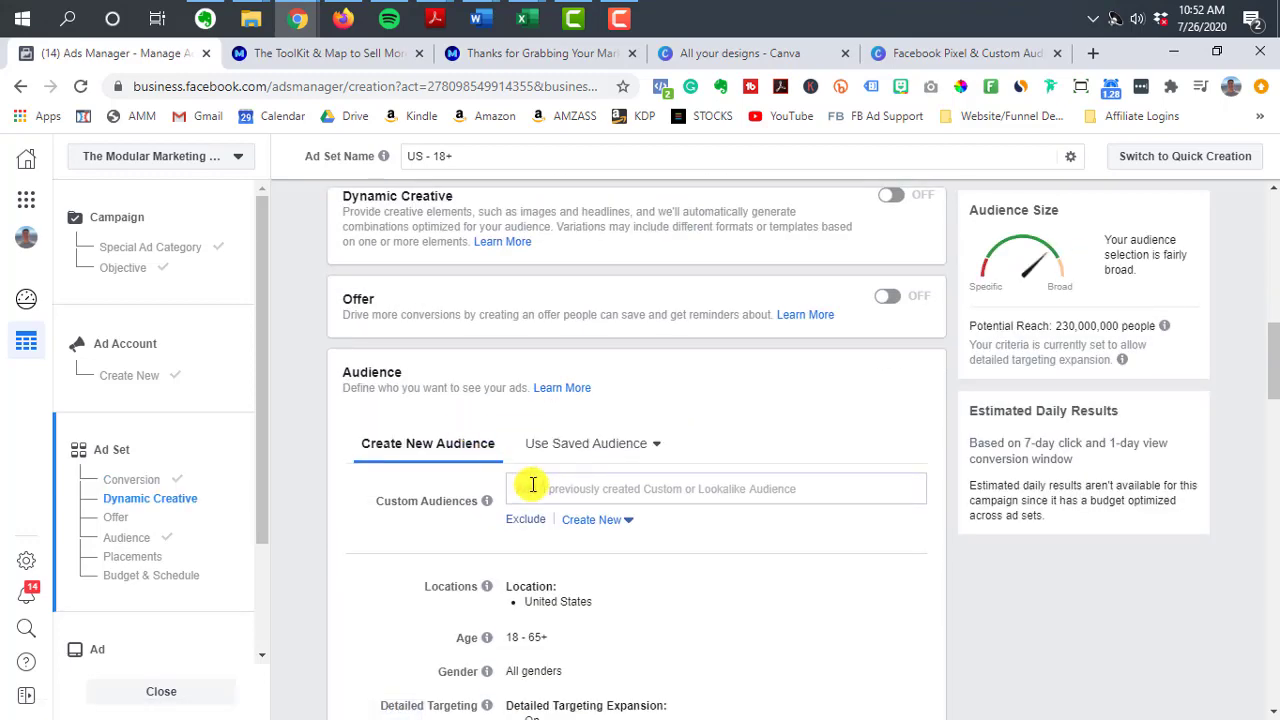
left_click(532, 487)
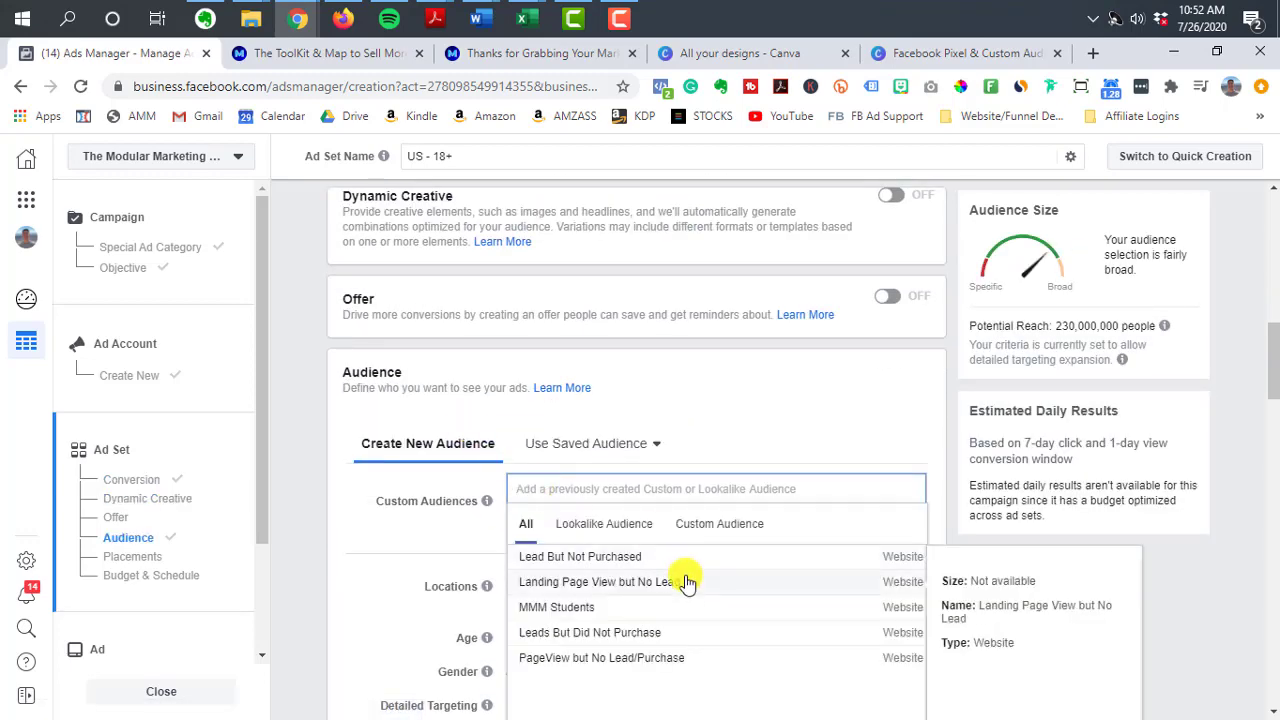
left_click(662, 640)
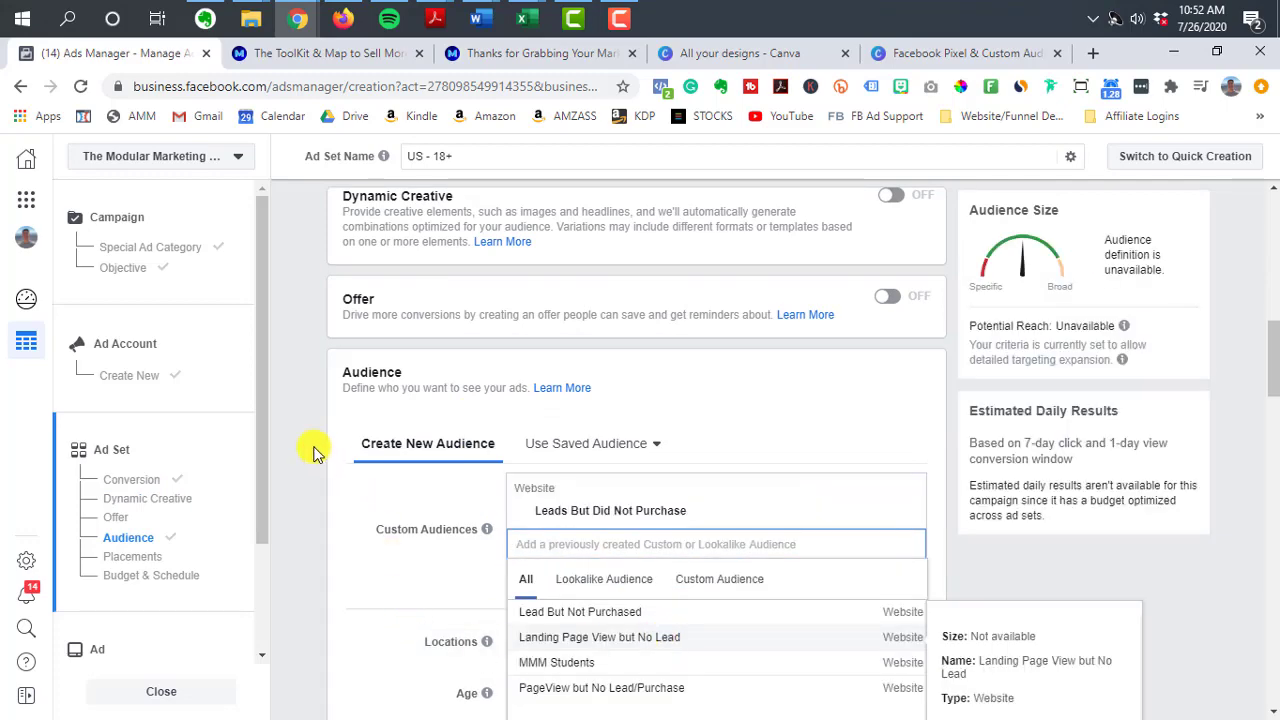
left_click(311, 452)
- Review the ad set's audience targeting, conversion destination and event, and the added custom audience
scroll(311, 452, "down", 4)
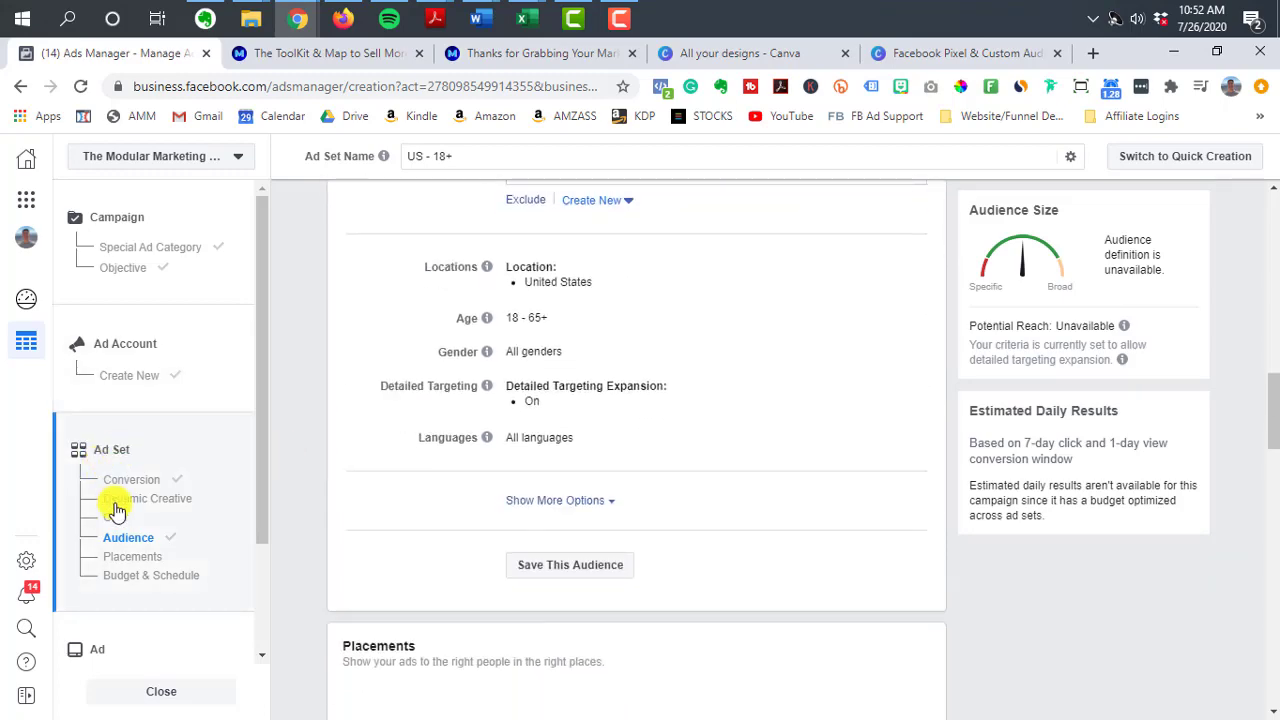
scroll(149, 571, "down", 2)
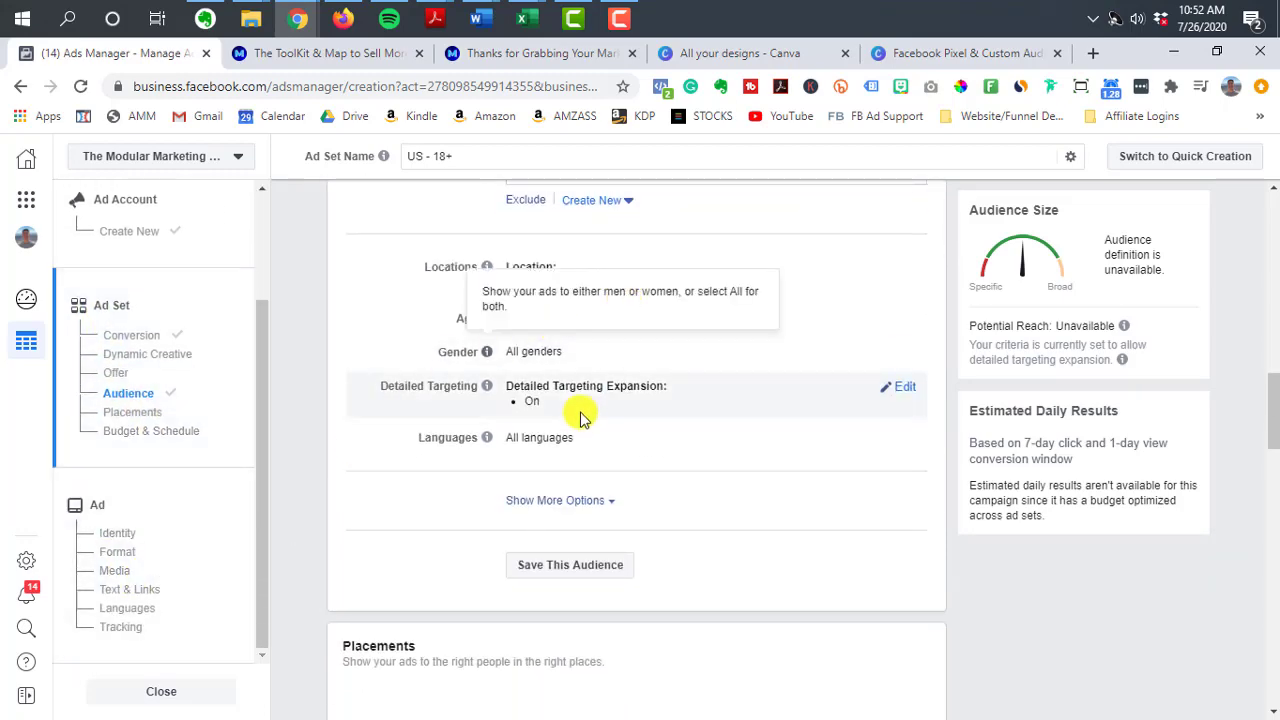
scroll(313, 328, "up", 10)
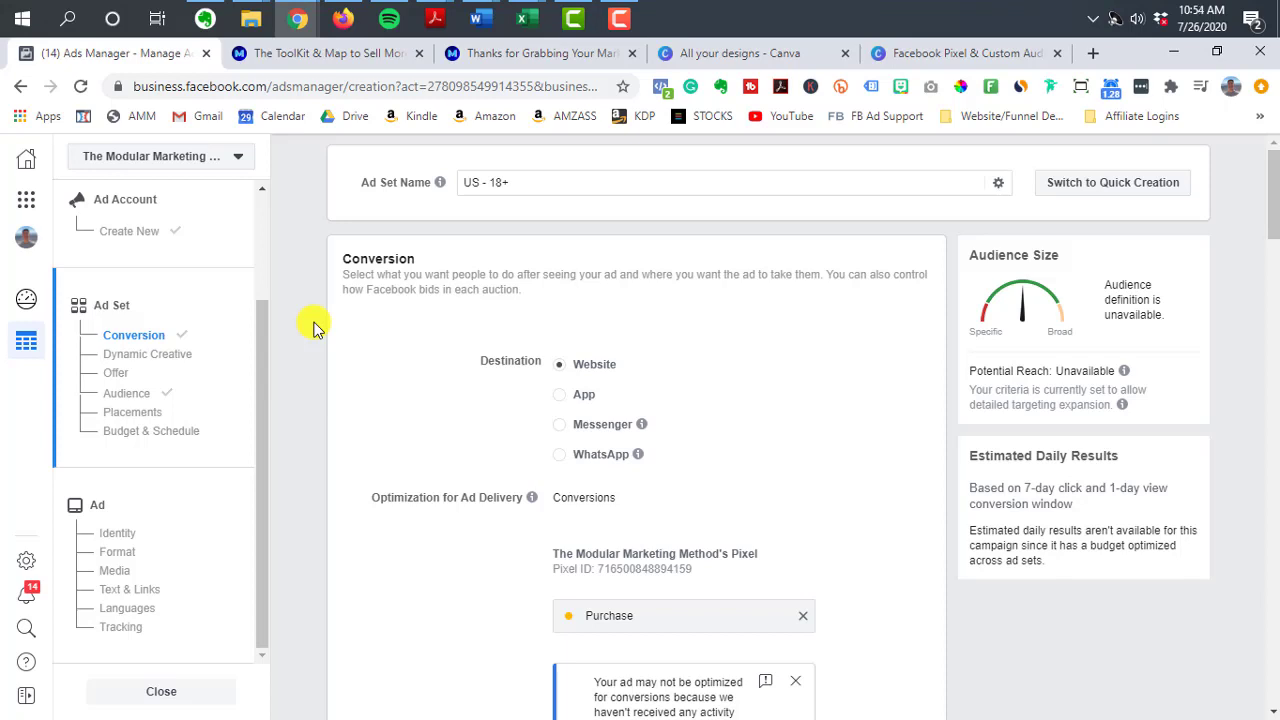
scroll(313, 328, "down", 2)
scroll(313, 328, "up", 2)
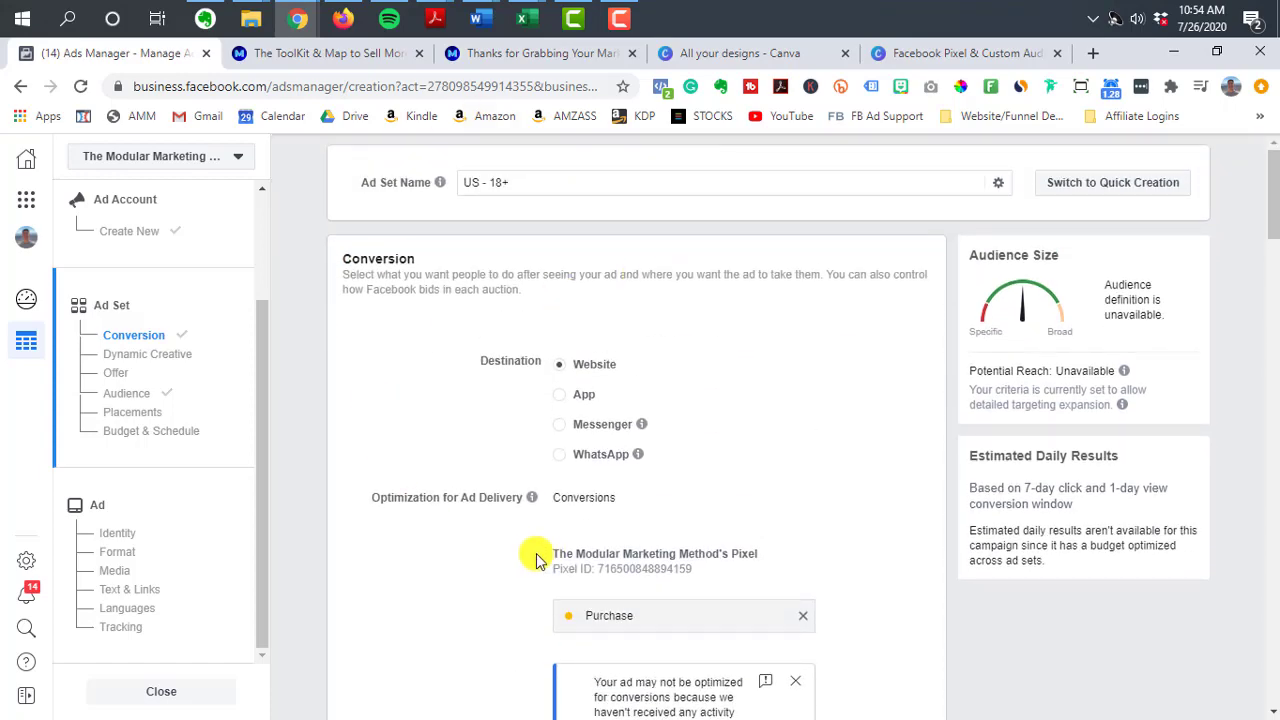
scroll(545, 558, "down", 5)
scroll(530, 562, "down", 3)
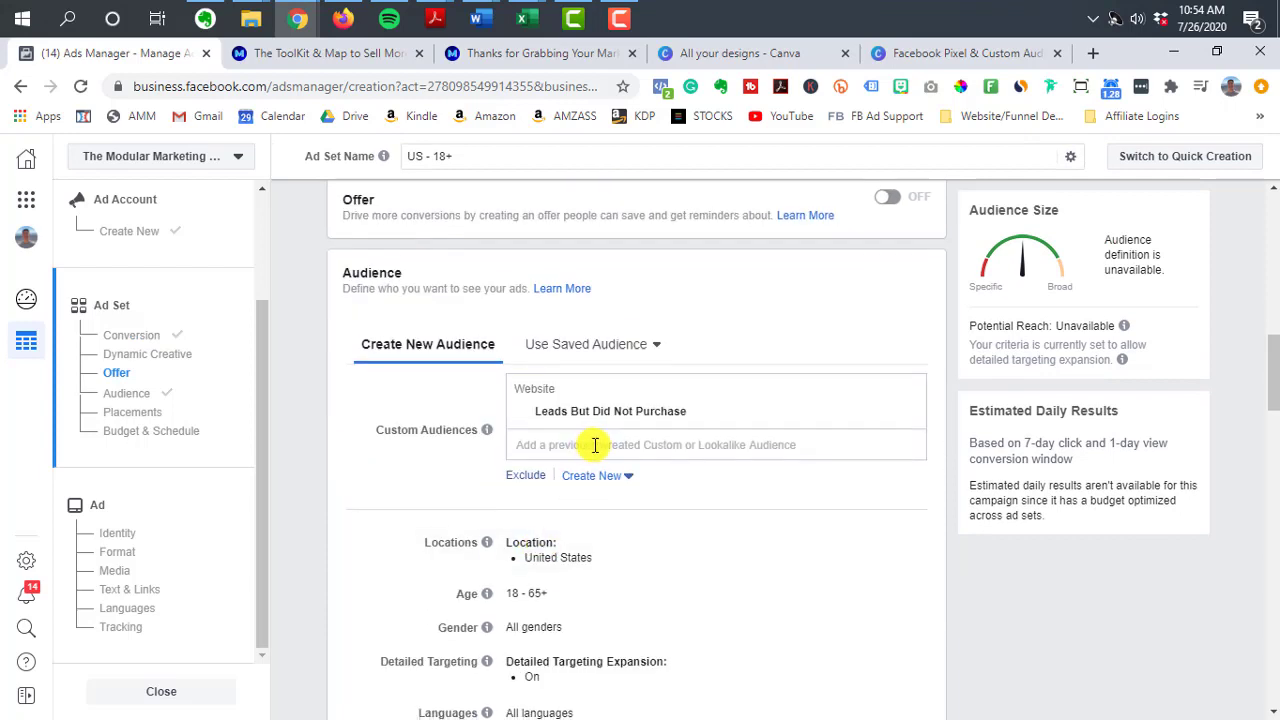